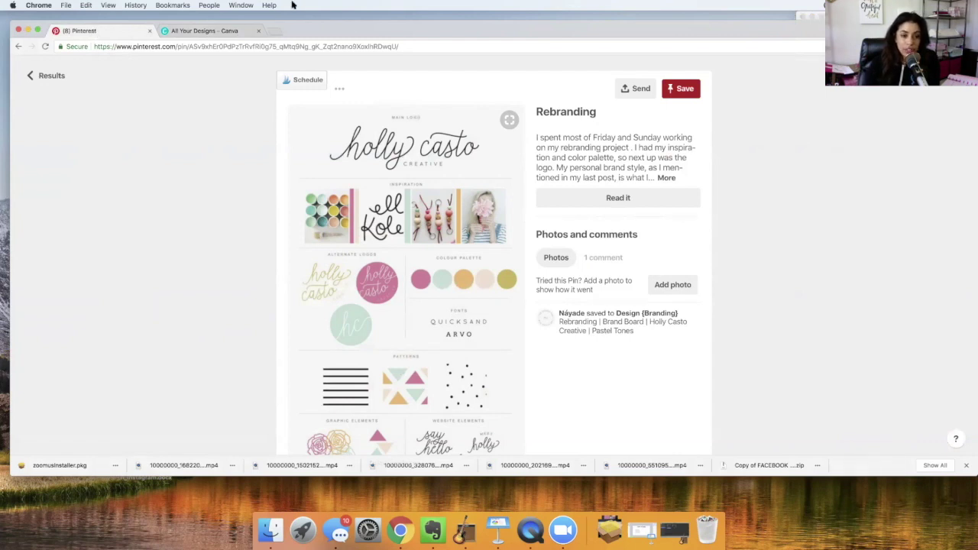
- Examine the logos, color palette, fonts and patterns on the Pinterest brand board
scroll(487, 155, "down", 1)
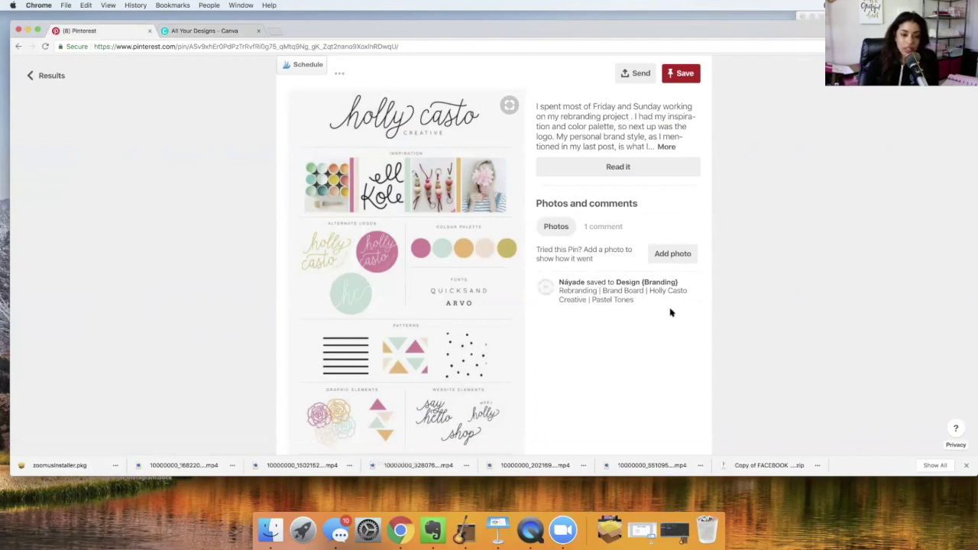
scroll(629, 319, "down", 4)
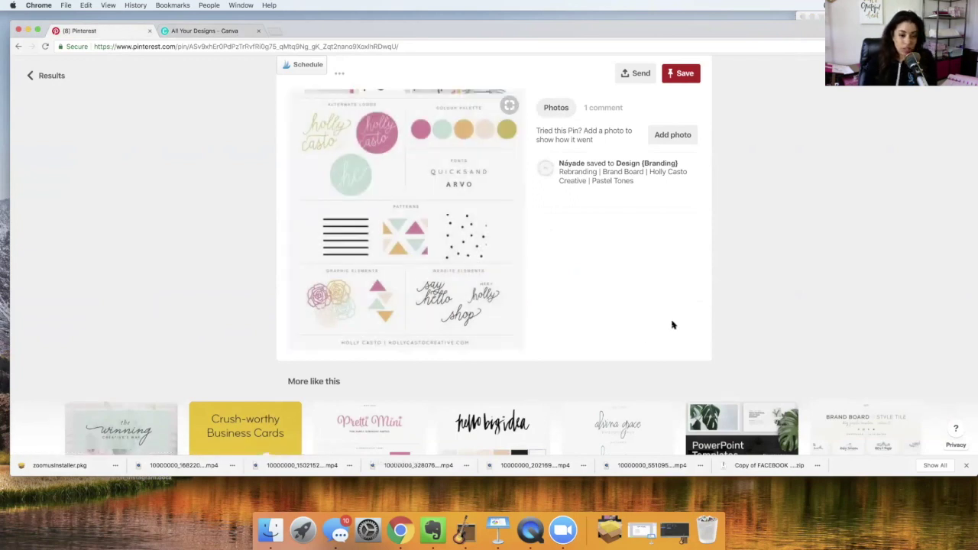
scroll(672, 325, "up", 4)
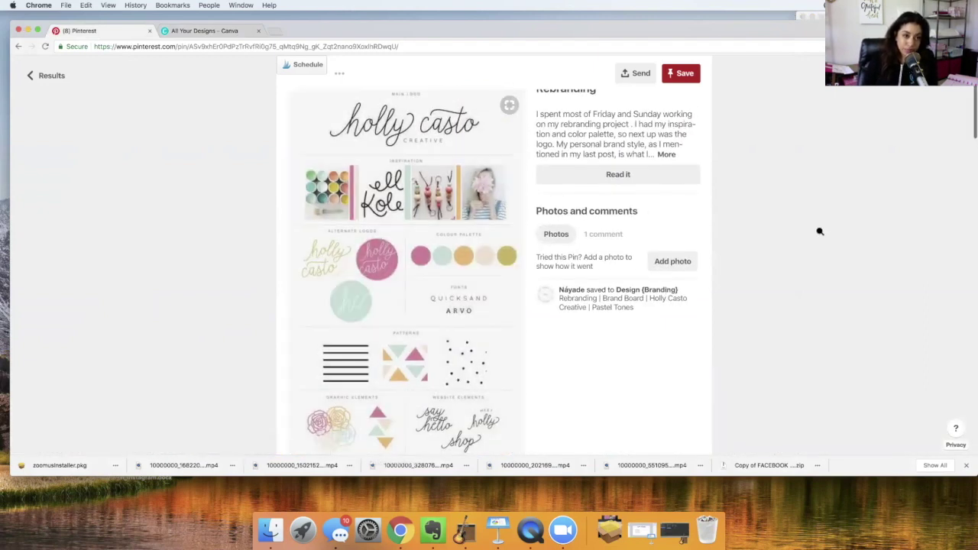
- Create a blank US Letter design in Canva and fill its page with six equal squares in two columns
left_click(208, 30)
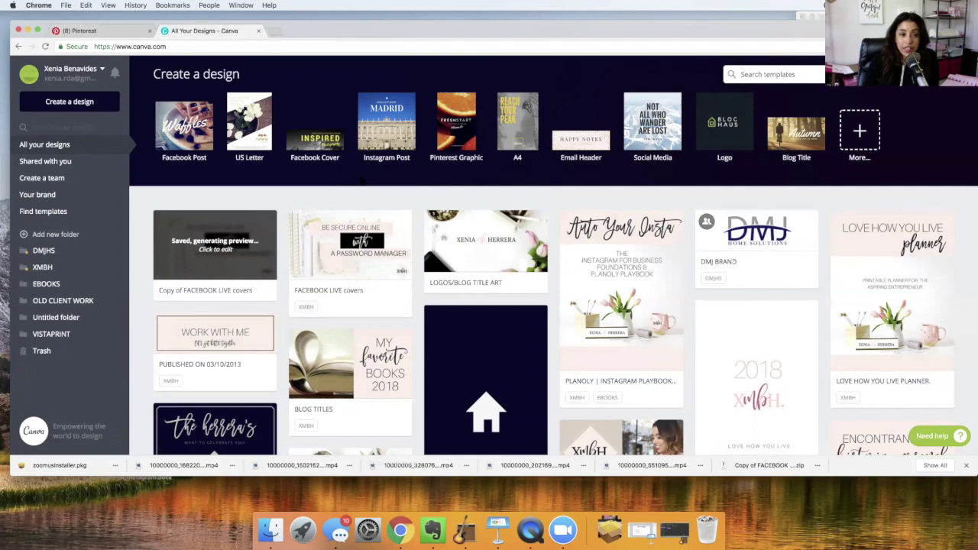
left_click(240, 150)
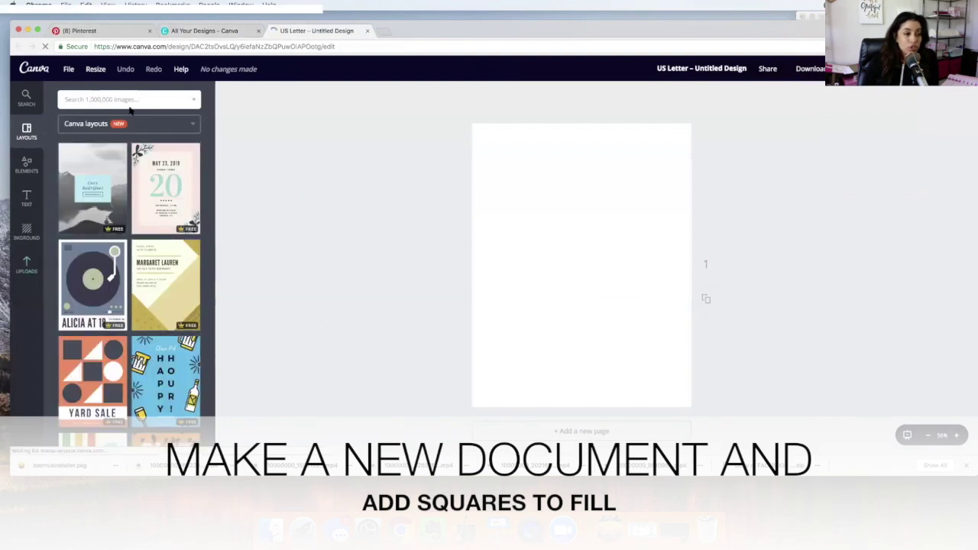
left_click(29, 167)
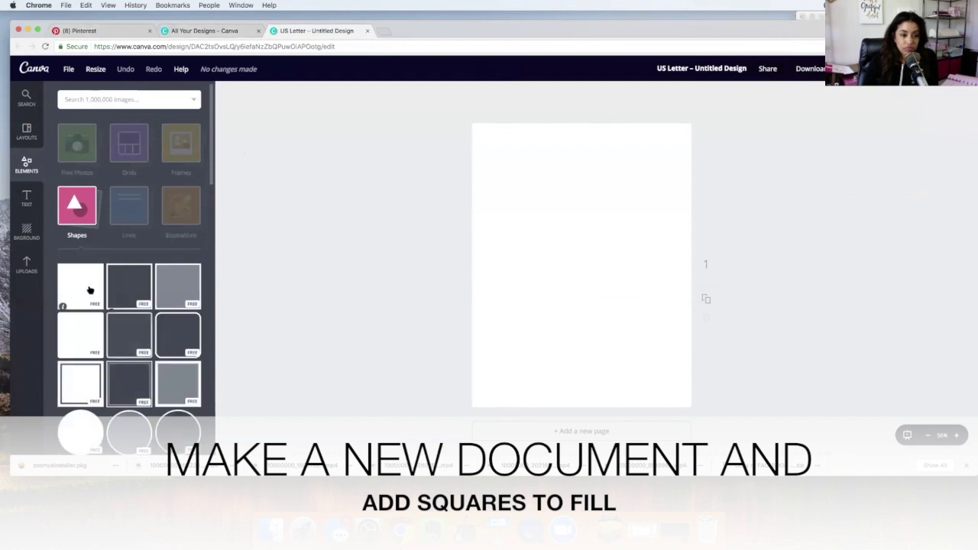
left_click(89, 290)
left_click_drag(668, 351, 531, 259)
left_click_drag(546, 189, 532, 343)
left_click_drag(547, 189, 626, 342)
- Recolor the first square in the upper-left of the page with the custom purple bc2ddd
left_click(531, 174)
left_click(226, 93)
left_click(291, 194)
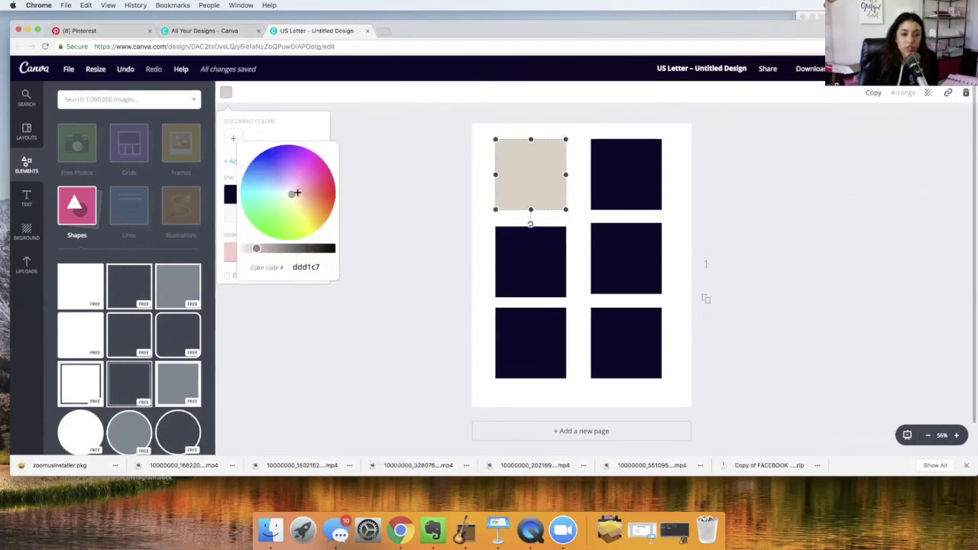
left_click_drag(292, 195, 293, 160)
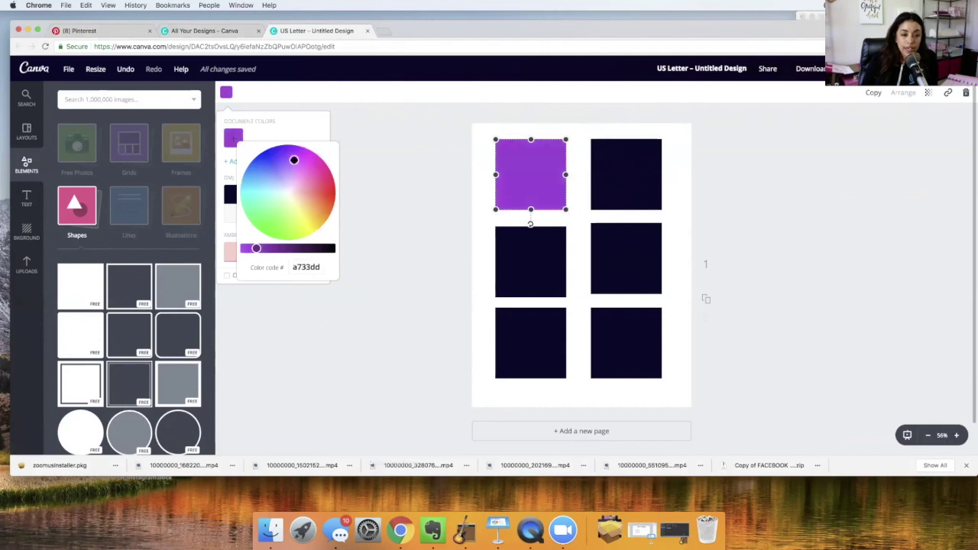
left_click_drag(293, 160, 299, 160)
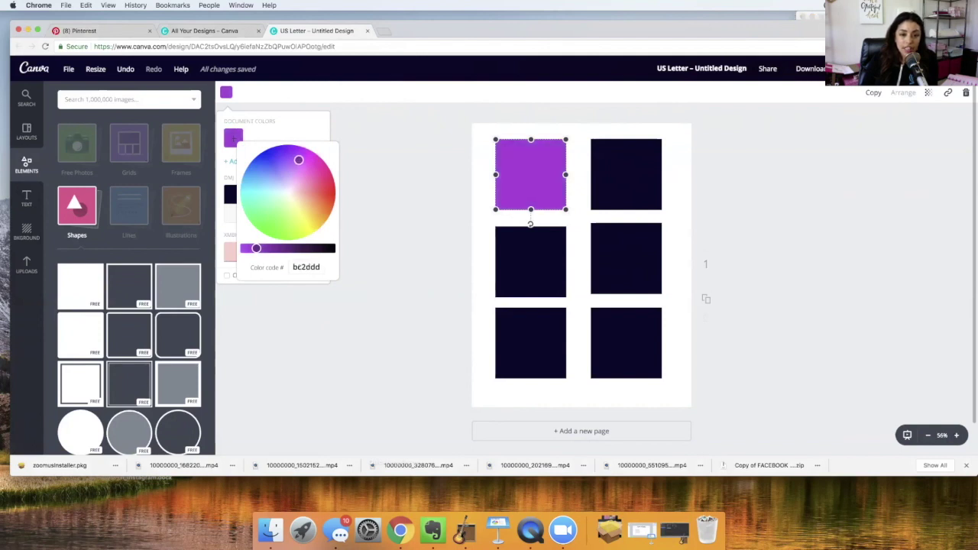
- Fill the remaining five squares with magenta (ea1cda), deep pink, light violet, grayish beige and black
left_click(598, 168)
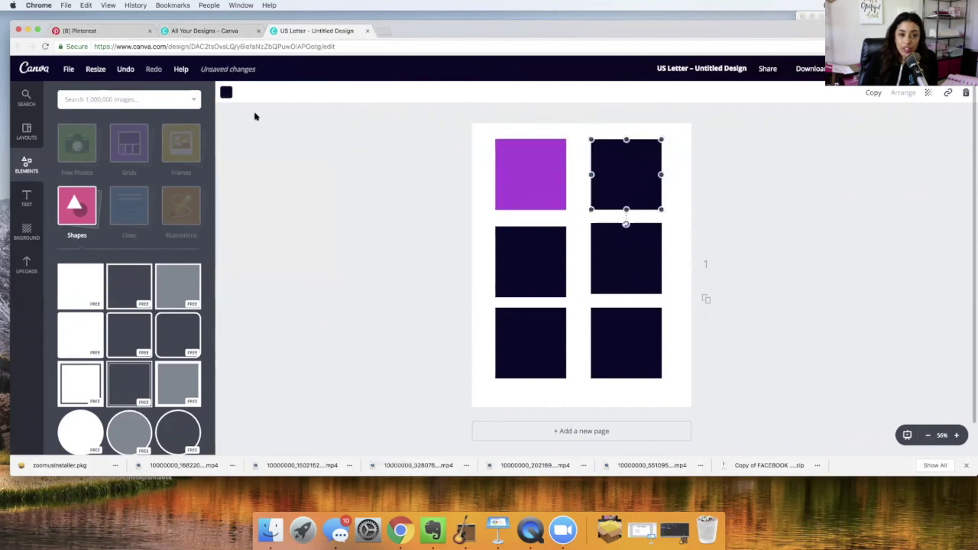
left_click(226, 92)
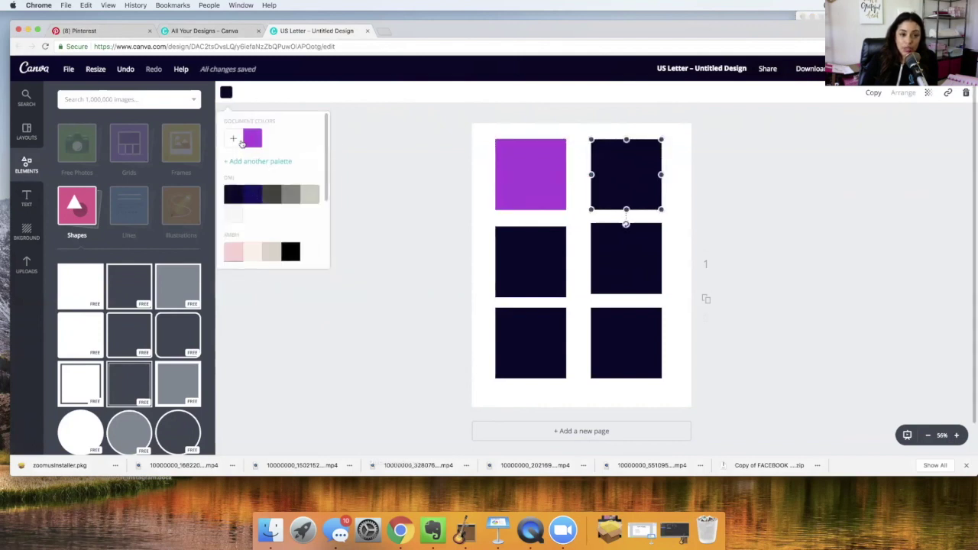
left_click(241, 142)
left_click_drag(273, 159, 302, 159)
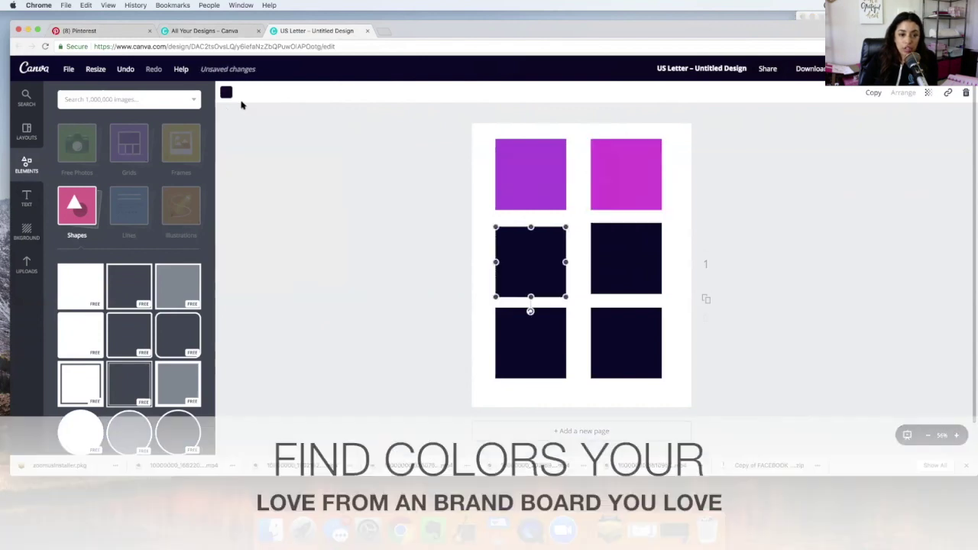
left_click(473, 220)
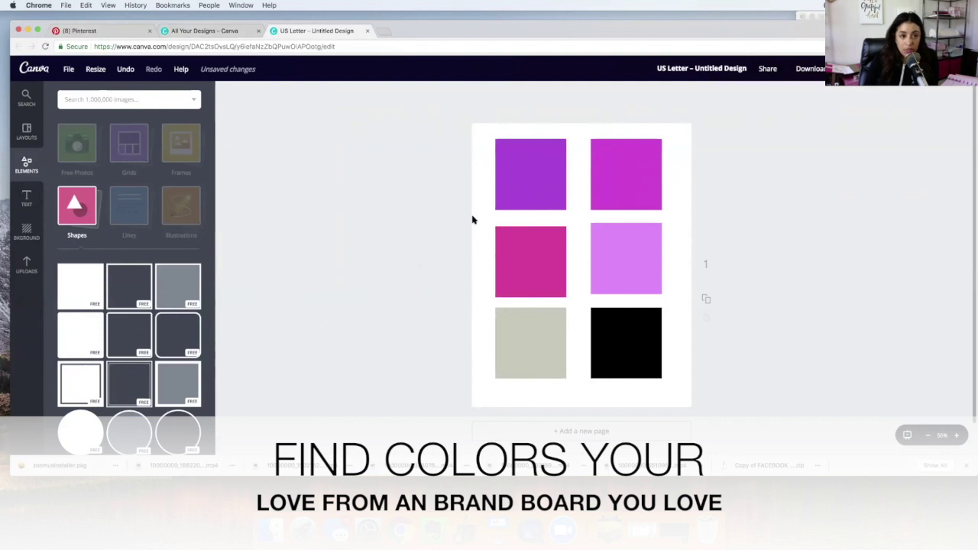
- Compare the squares with the Pinterest brand board and duplicate the palette page in Canva
left_click(92, 31)
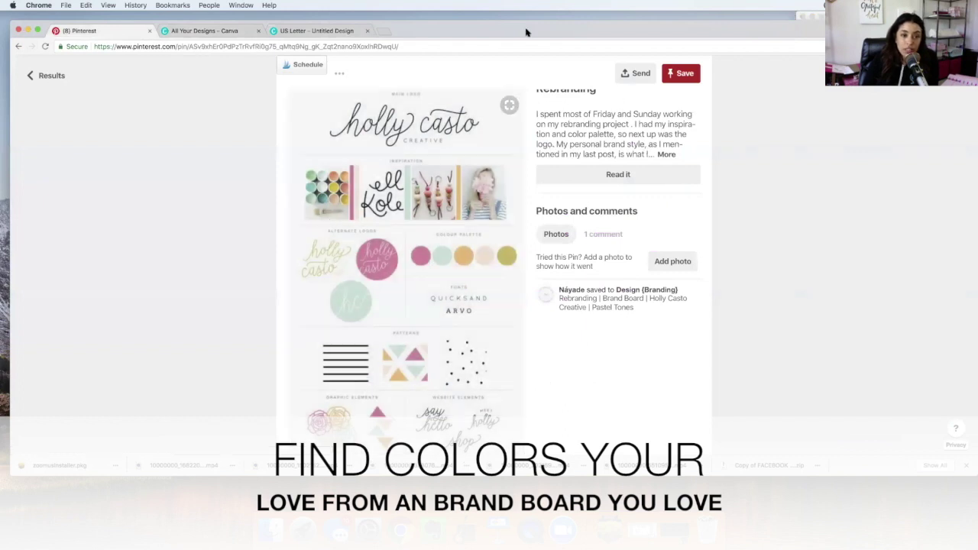
left_click(324, 32)
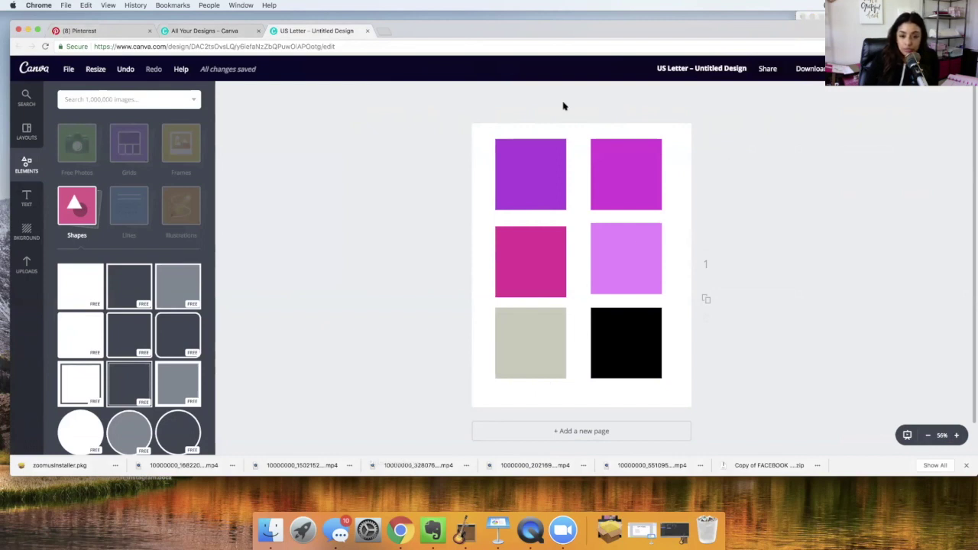
left_click(710, 304)
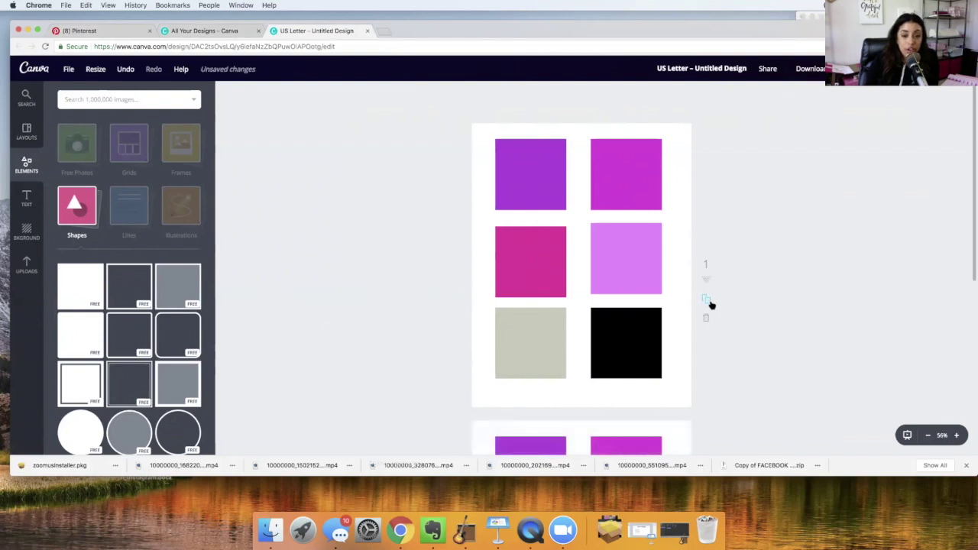
scroll(710, 303, "down", 5)
scroll(709, 303, "up", 2)
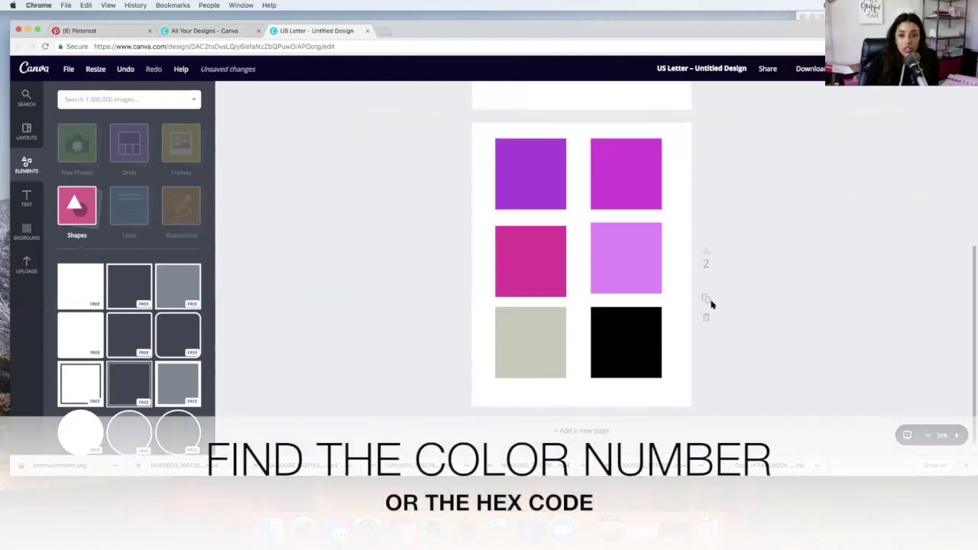
- Add a subheading text to page 2 and place it directly beneath the purple square
left_click(29, 203)
left_click_drag(100, 192, 582, 341)
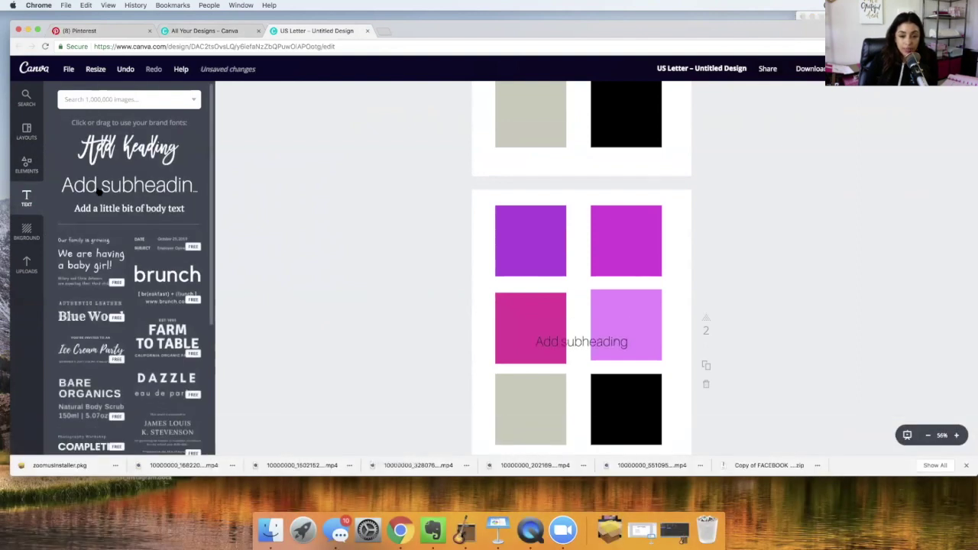
double_click(586, 337)
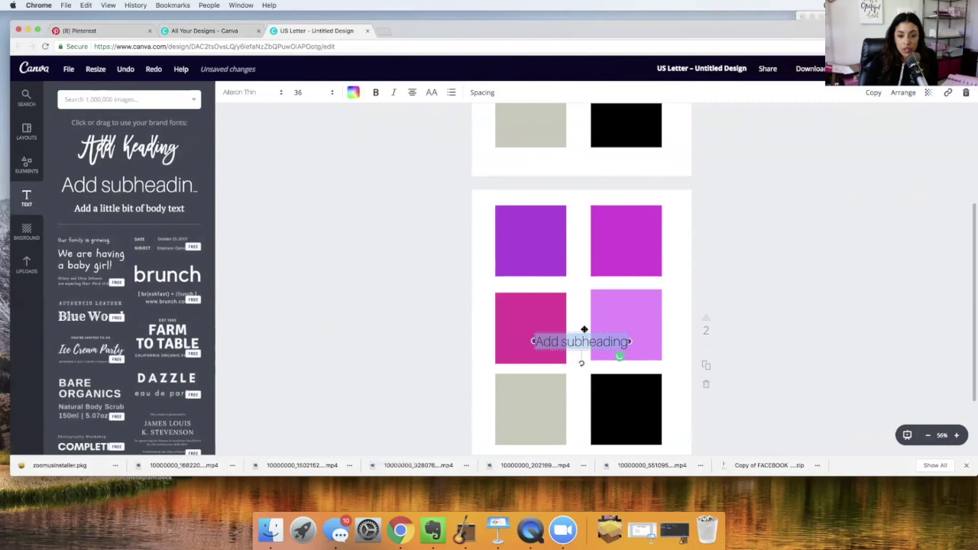
left_click_drag(619, 355, 581, 300)
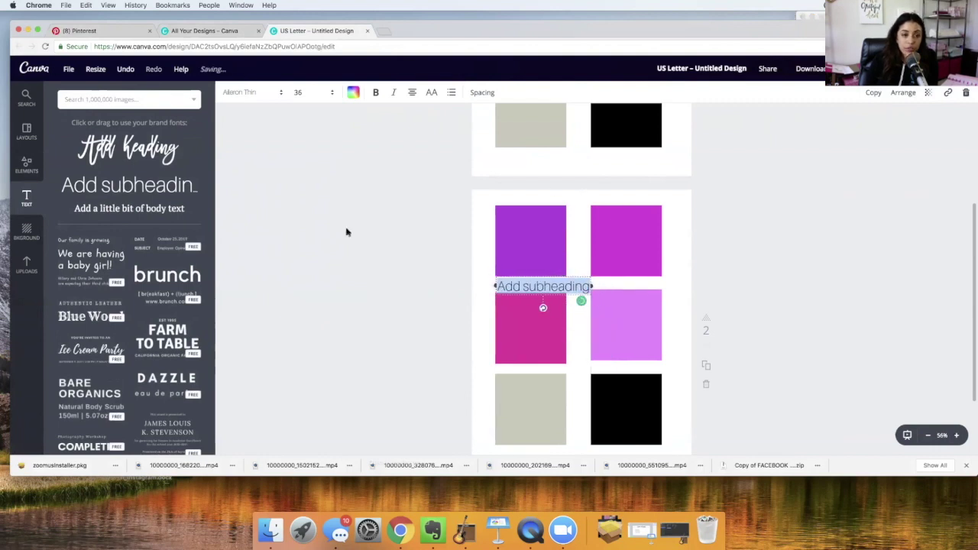
- Copy the purple square's color code bc2ddd and paste it over the subheading text beneath that square
left_click(531, 241)
left_click(225, 92)
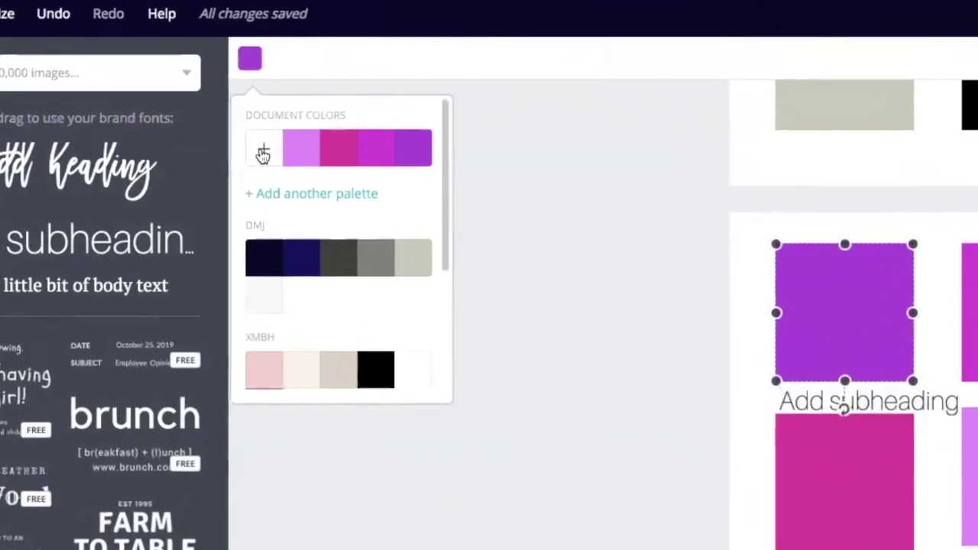
left_click(262, 152)
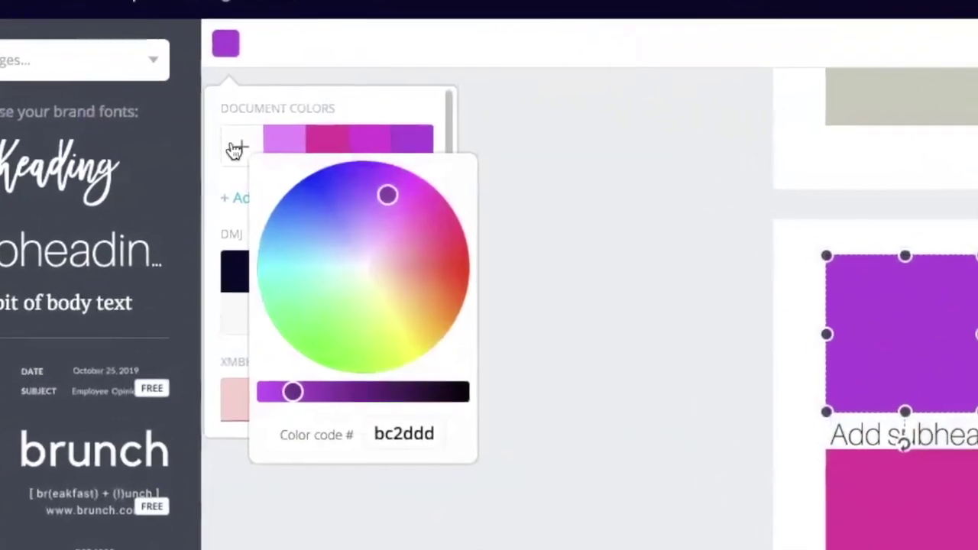
left_click_drag(374, 474, 439, 472)
key("ctrl+c")
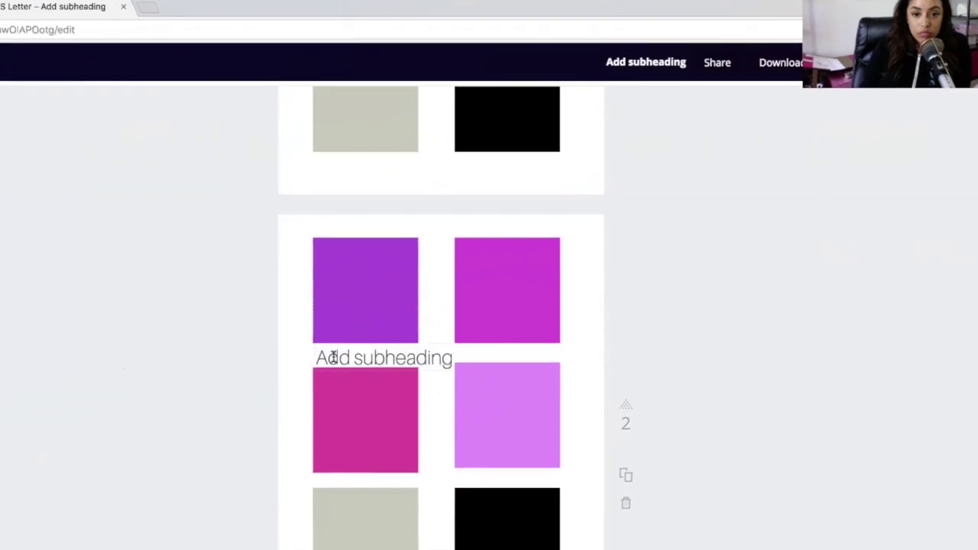
left_click(333, 357)
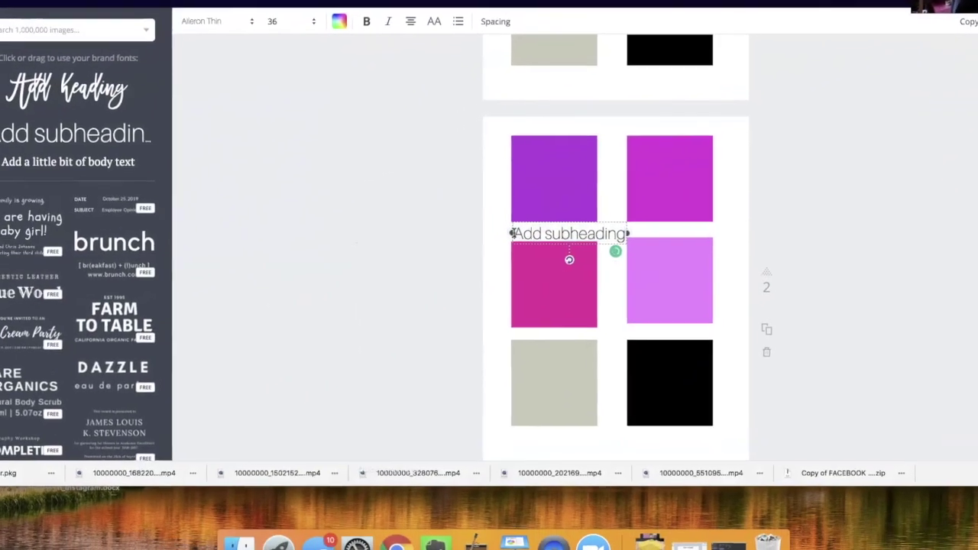
key("ctrl+v")
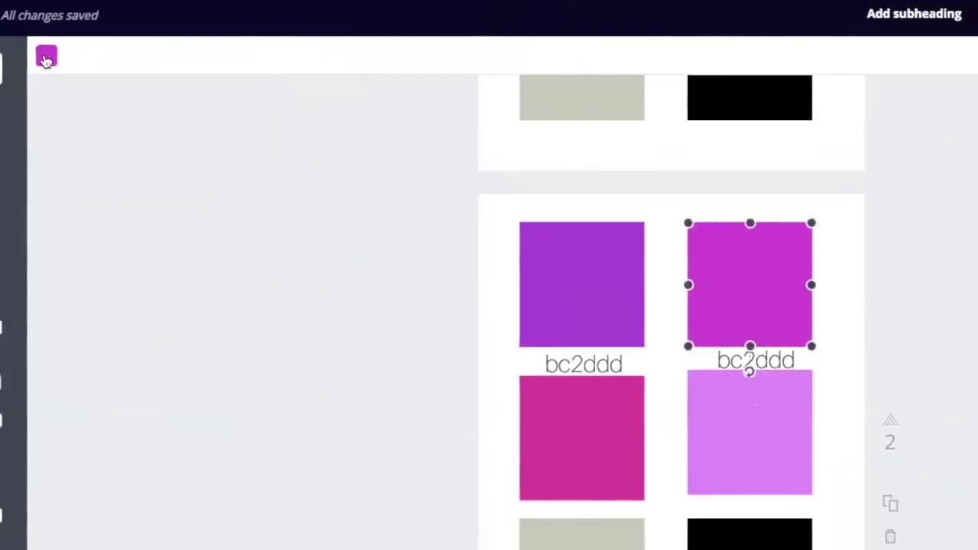
- Copy the magenta square's color code and replace the label beneath it with ea1cda
left_click(46, 60)
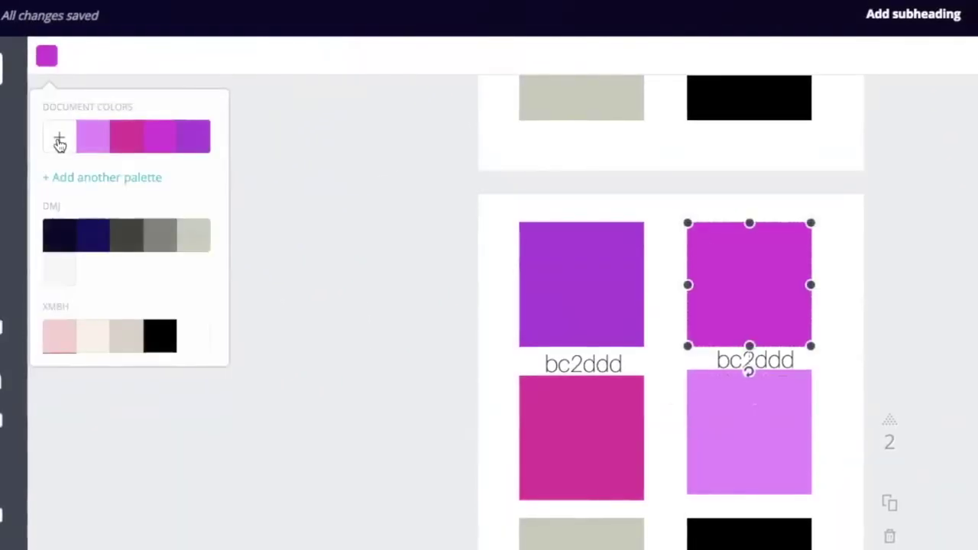
left_click(60, 138)
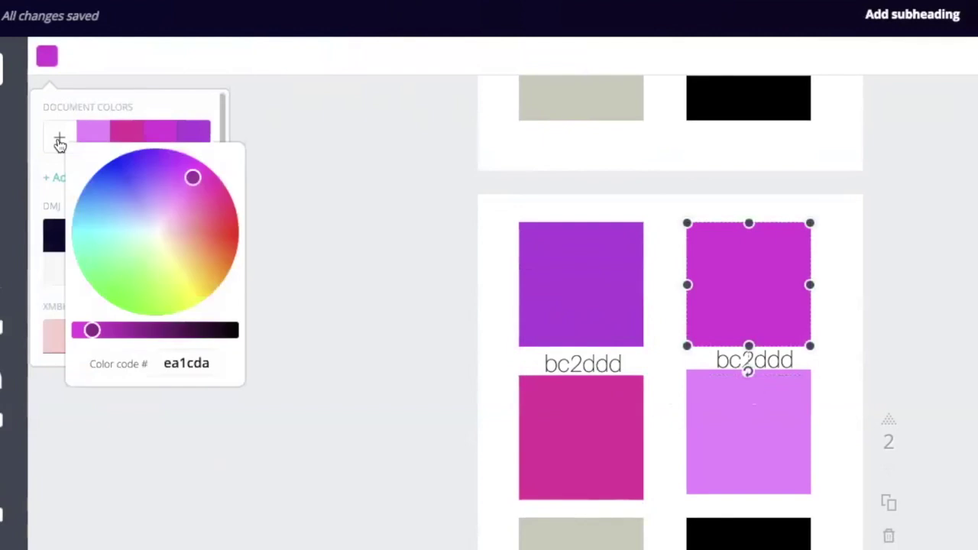
left_click(162, 364)
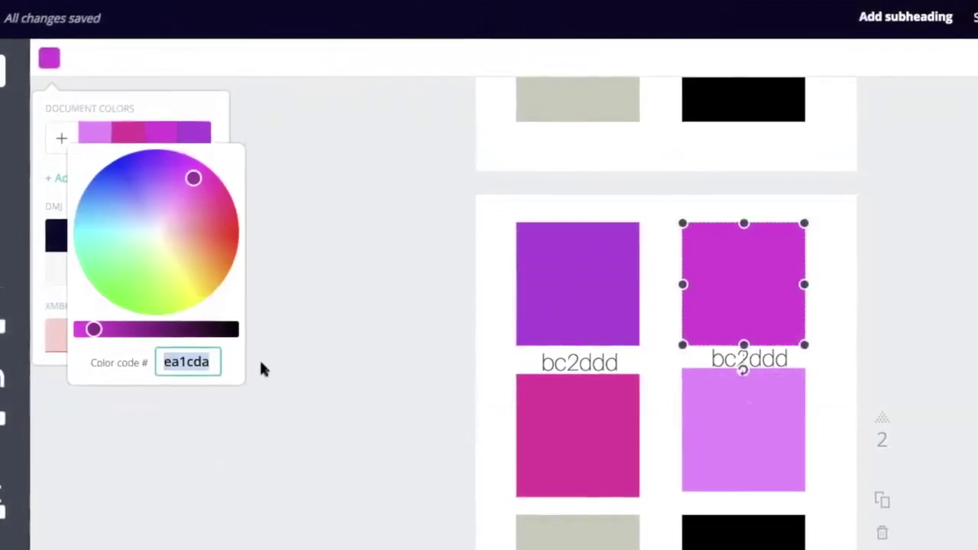
left_click(707, 354)
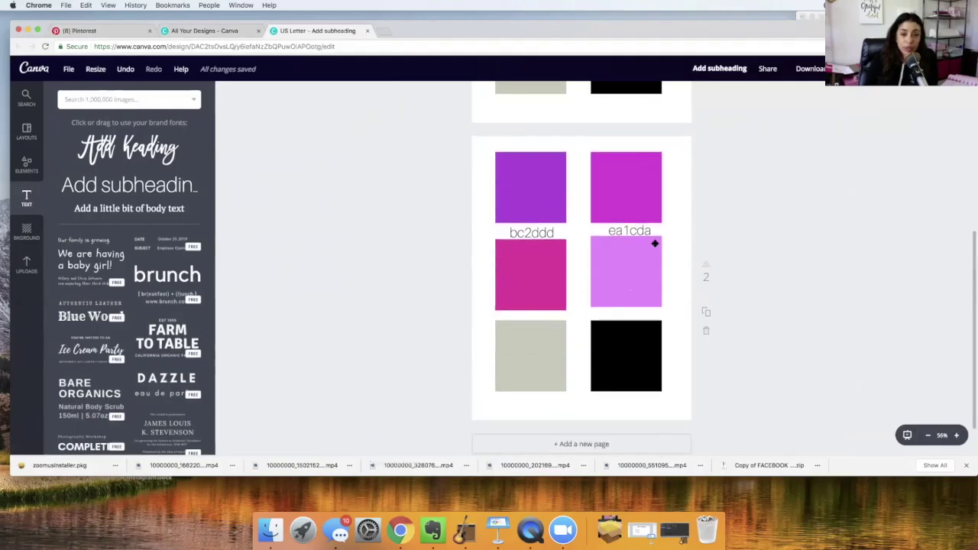
- Duplicate the labeled palette page and recolor the copy's magenta square to ea2dc0
left_click(708, 311)
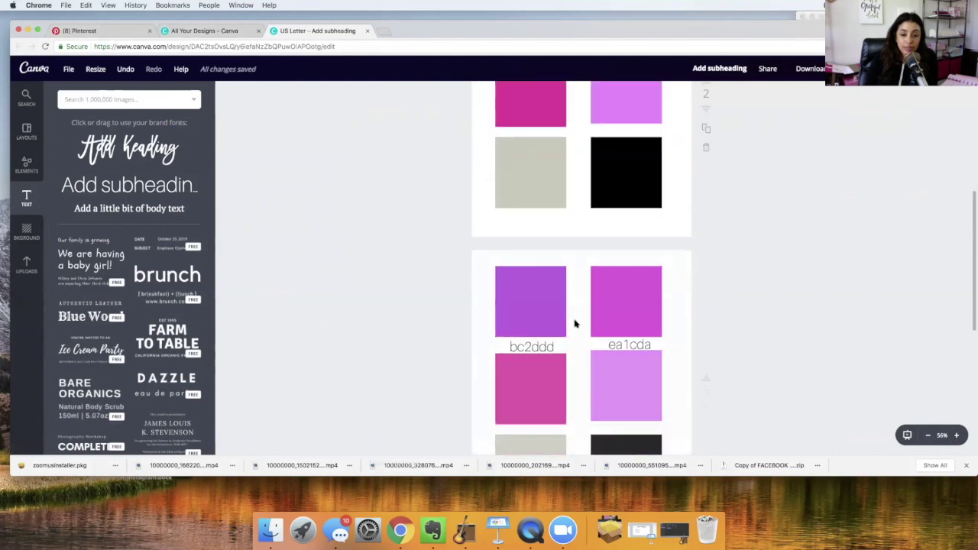
left_click(633, 290)
left_click(226, 92)
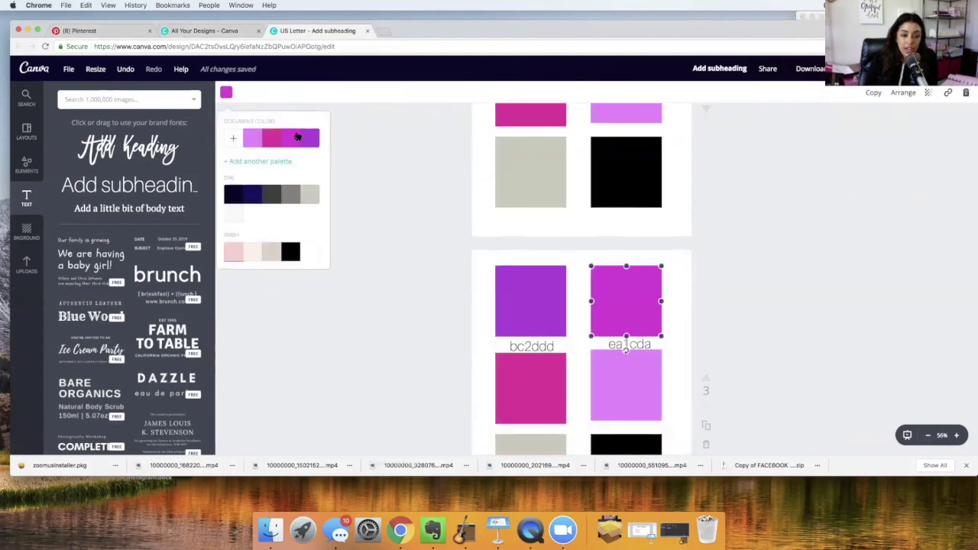
left_click(227, 141)
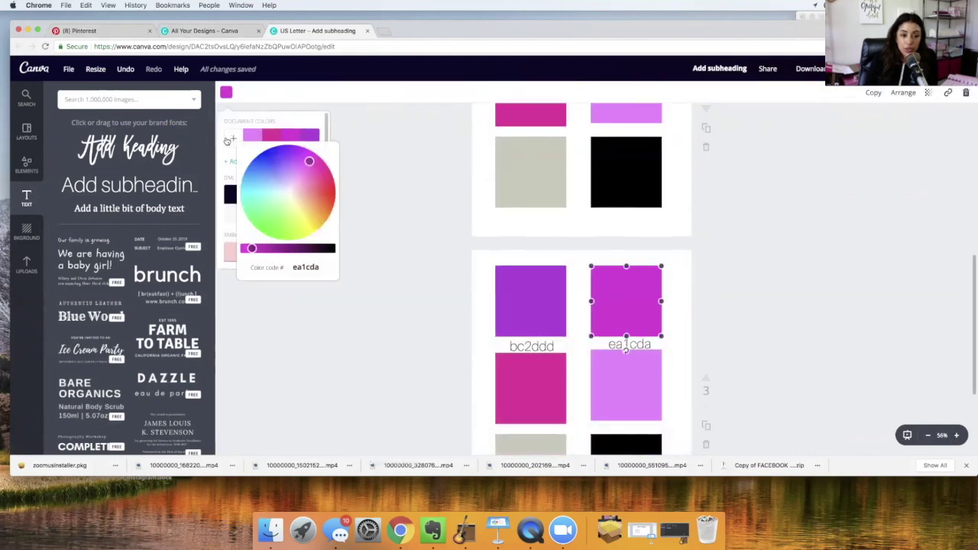
left_click(308, 161)
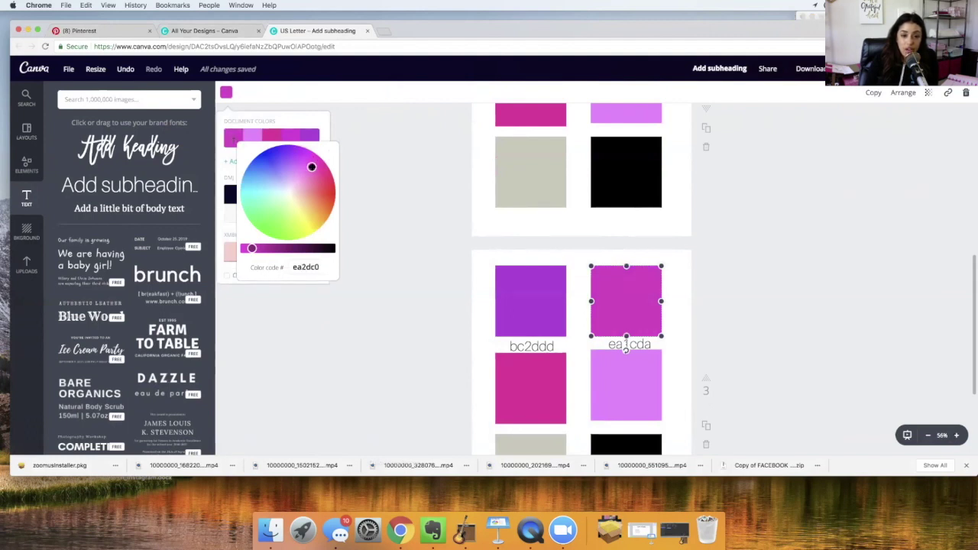
- Move the recolored square from page 3 onto the ea1cda square on page 2, offset slightly to compare the shades
left_click(628, 284)
scroll(640, 291, "down", 3)
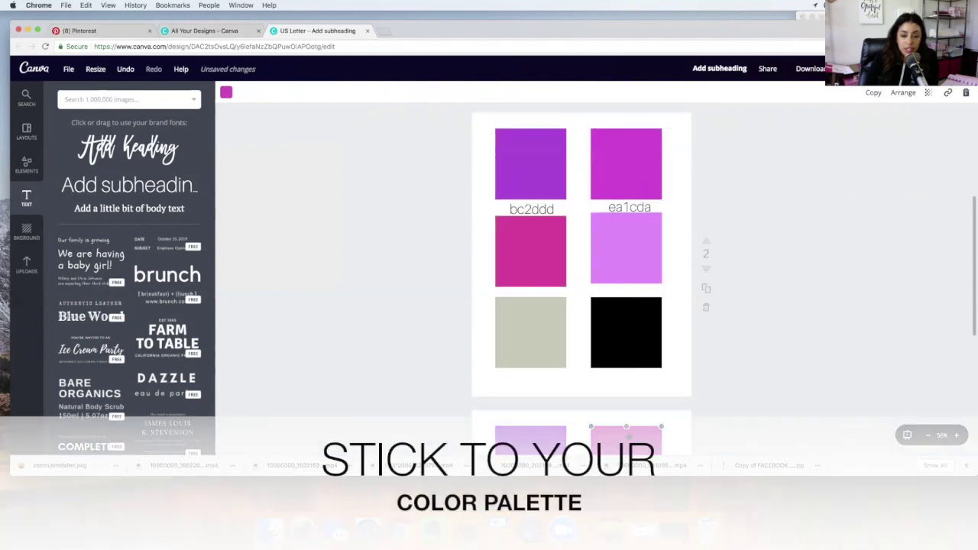
left_click_drag(628, 428, 630, 172)
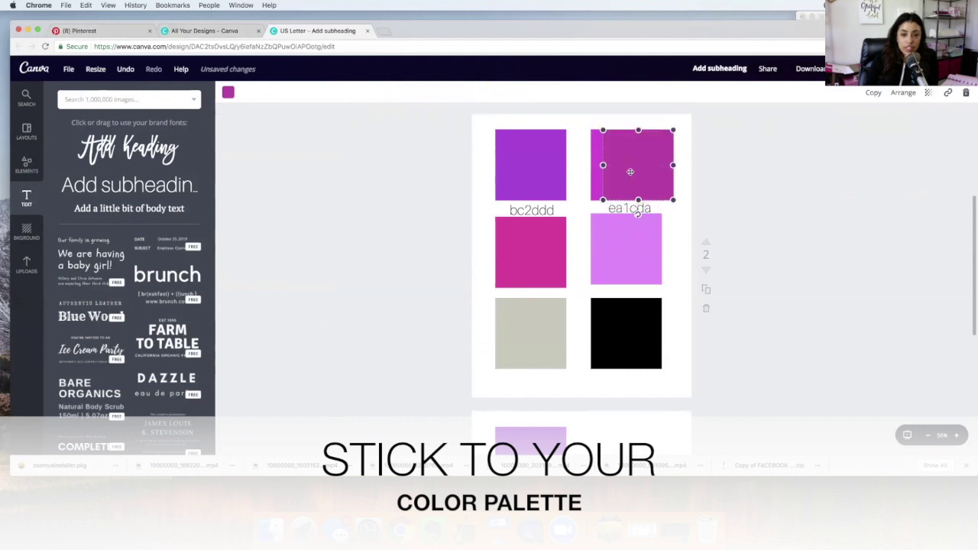
- Move the recolored comparison square off page 2 and back above the ea1cda label on page 3
left_click(693, 162)
left_click(649, 160)
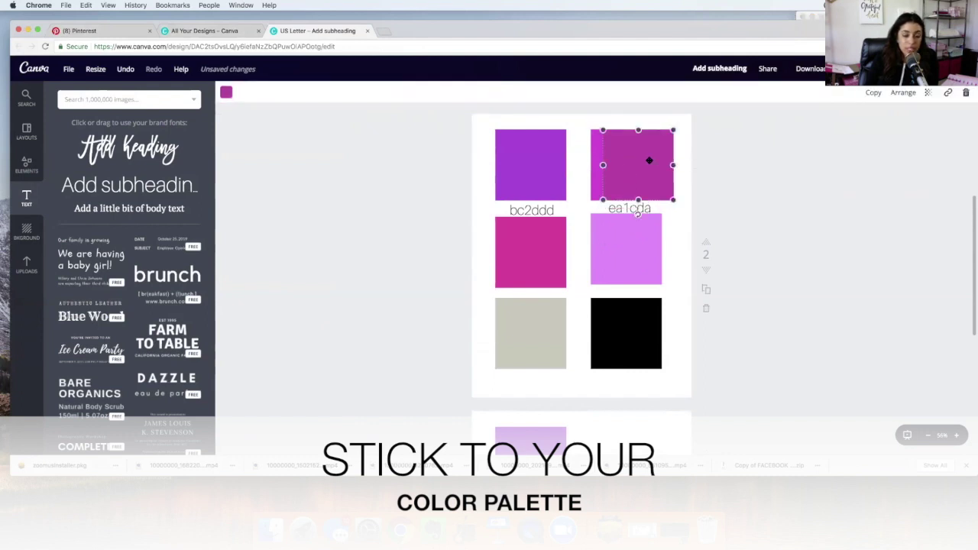
scroll(649, 159, "down", 1)
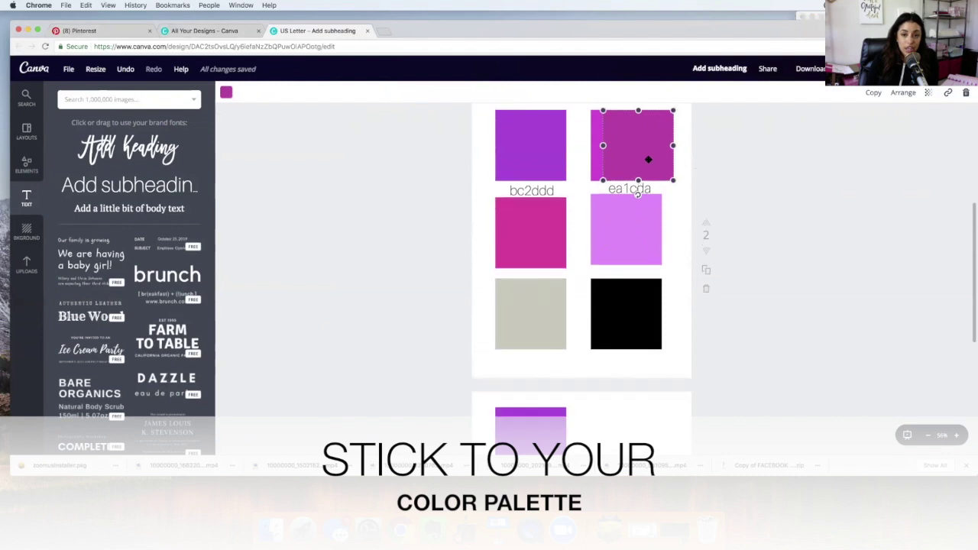
left_click(671, 410)
key("ctrl+v")
scroll(620, 399, "down", 2)
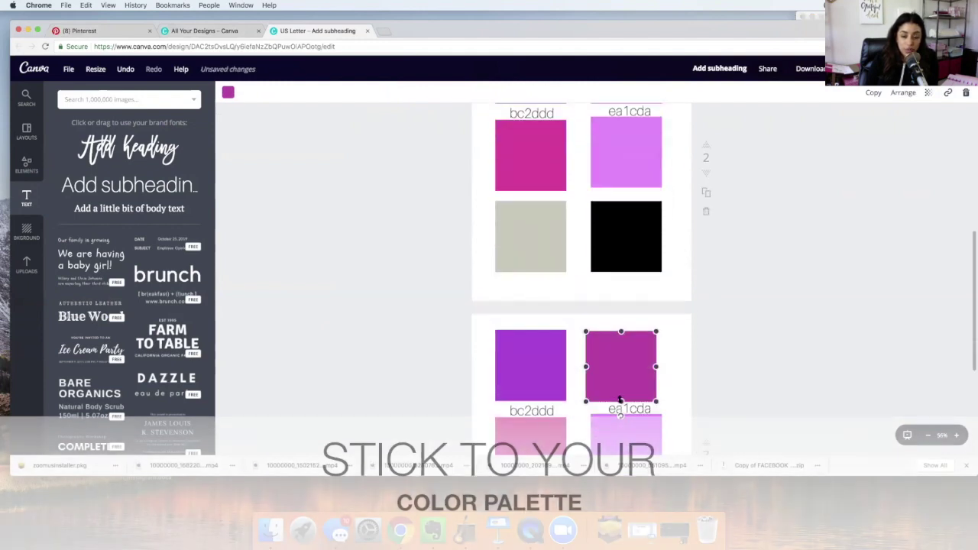
- Inspect the heading text on page 4 and browse the preset font combinations for pairing ideas
scroll(467, 210, "down", 4)
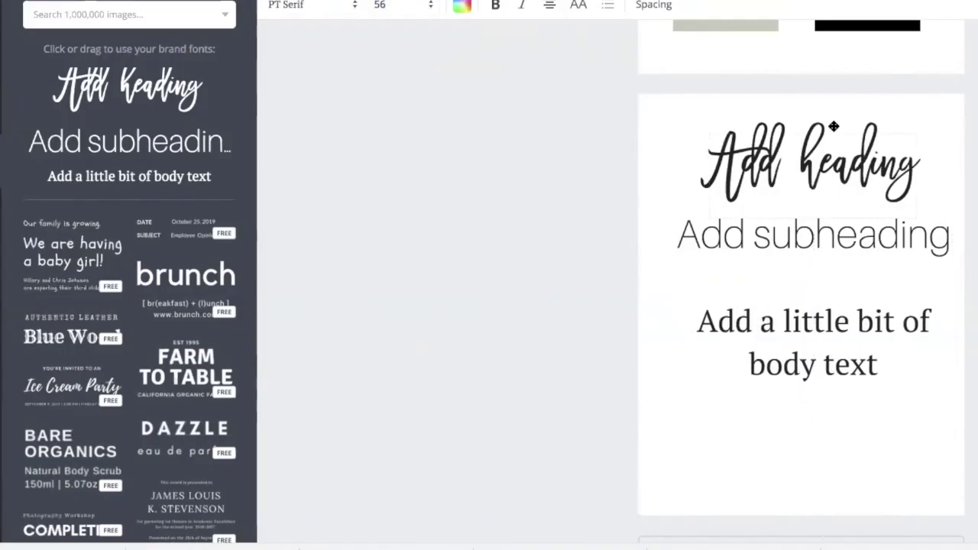
left_click(834, 126)
left_click(834, 126)
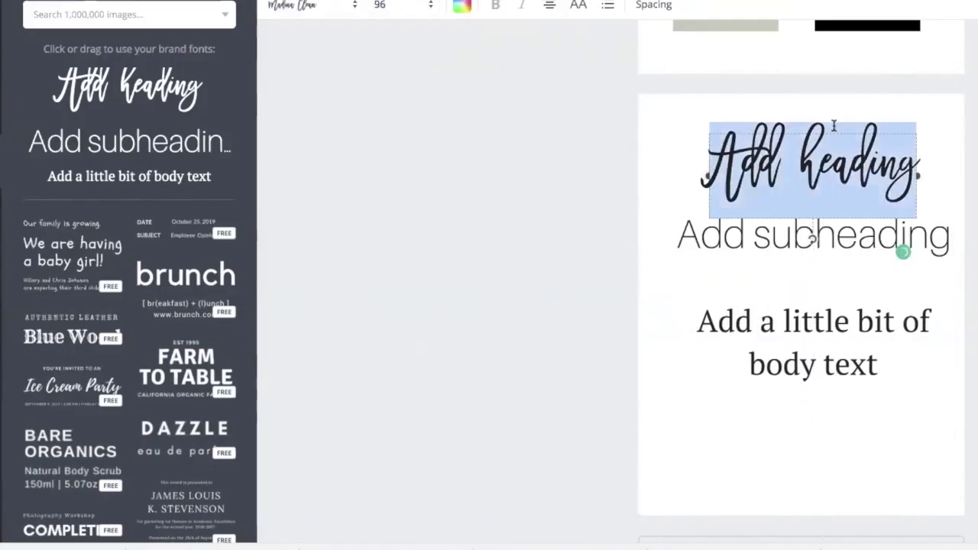
left_click(946, 147)
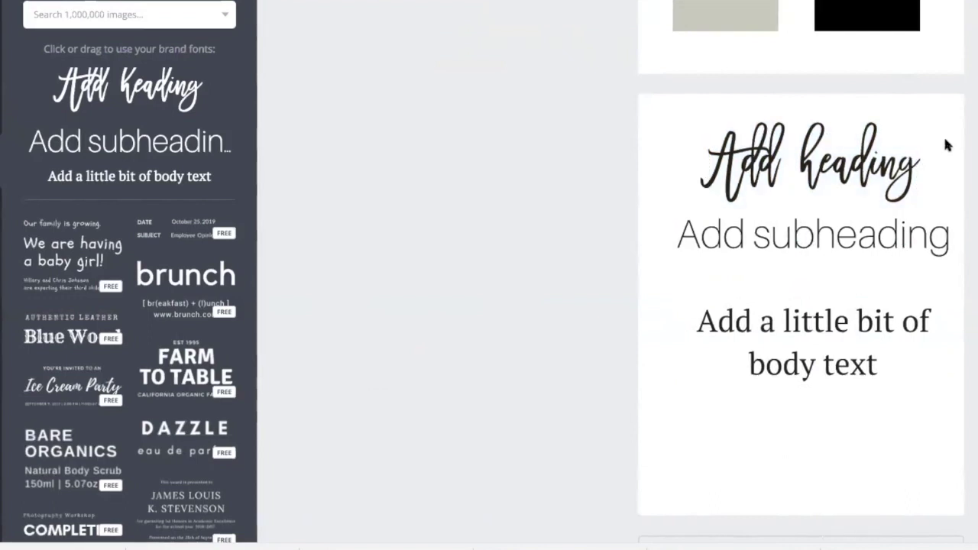
scroll(146, 277, "down", 2)
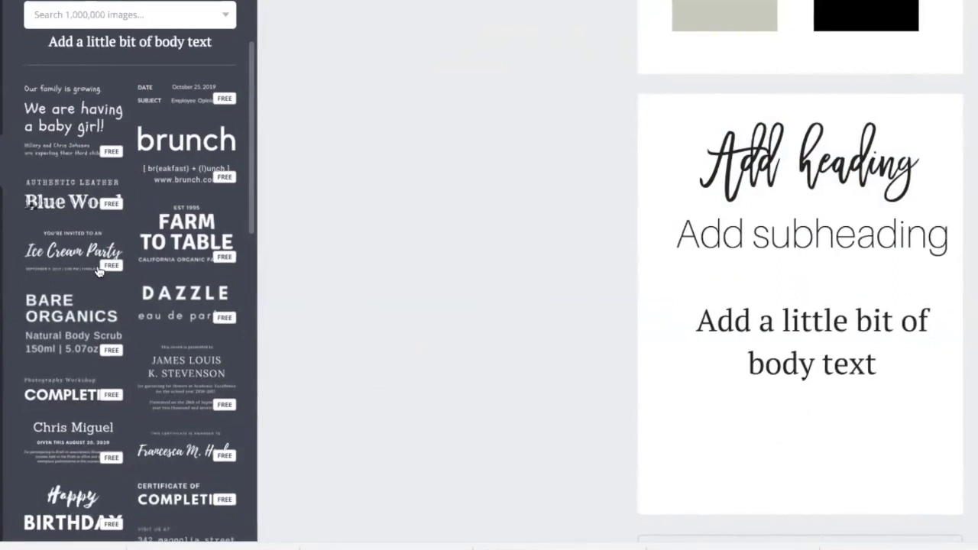
scroll(98, 272, "down", 1)
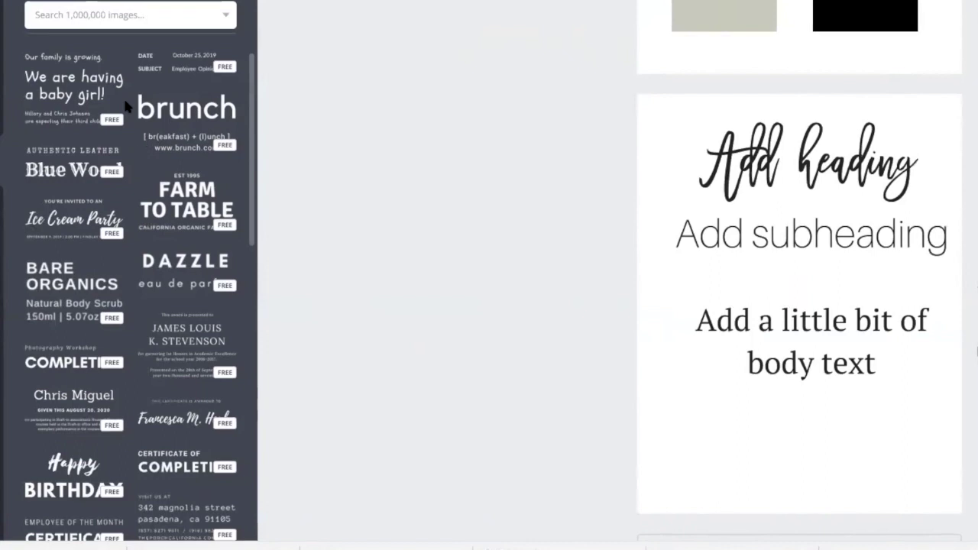
scroll(126, 106, "down", 3)
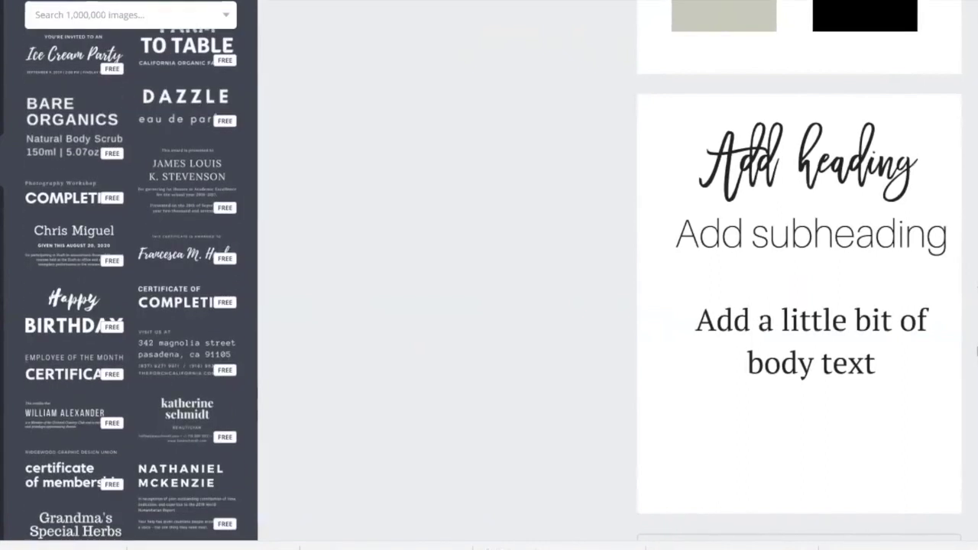
- Search Google Images for font combos in a new browser tab and look up font ideas on Pinterest
key("super+l")
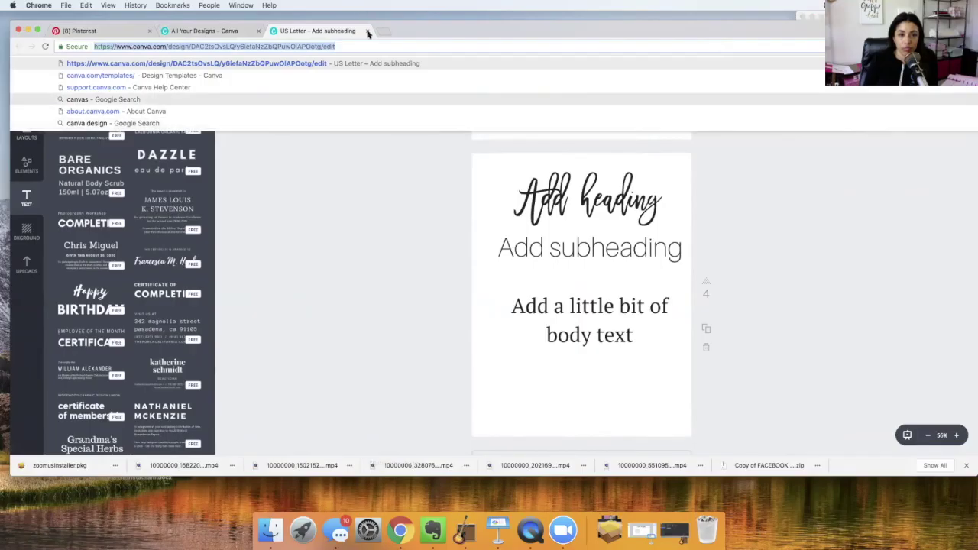
left_click(382, 32)
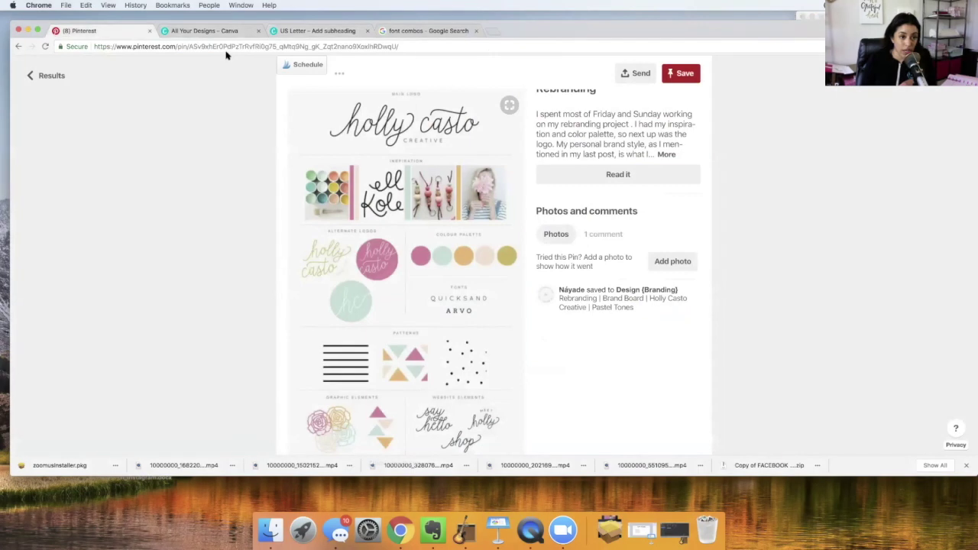
left_click(228, 46)
left_click(230, 224)
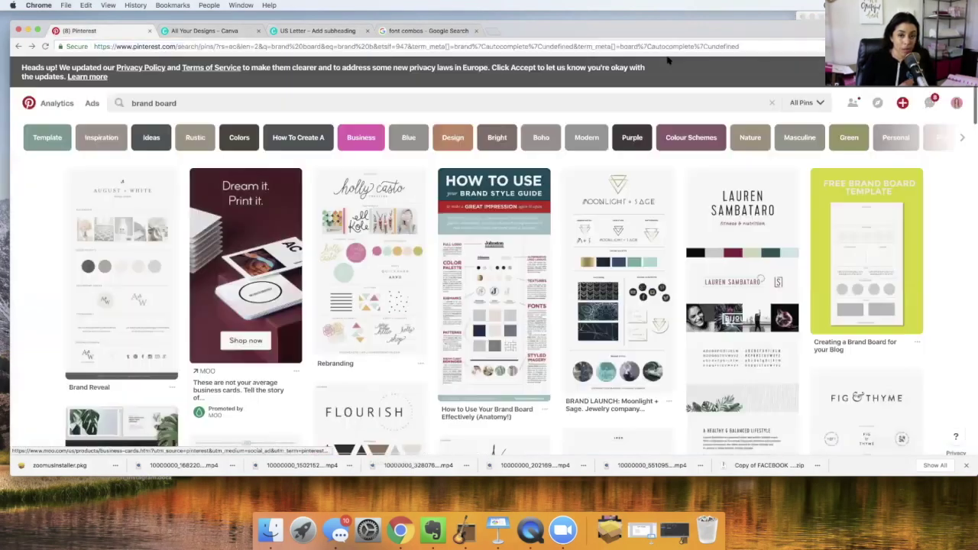
left_click_drag(215, 96, 129, 103)
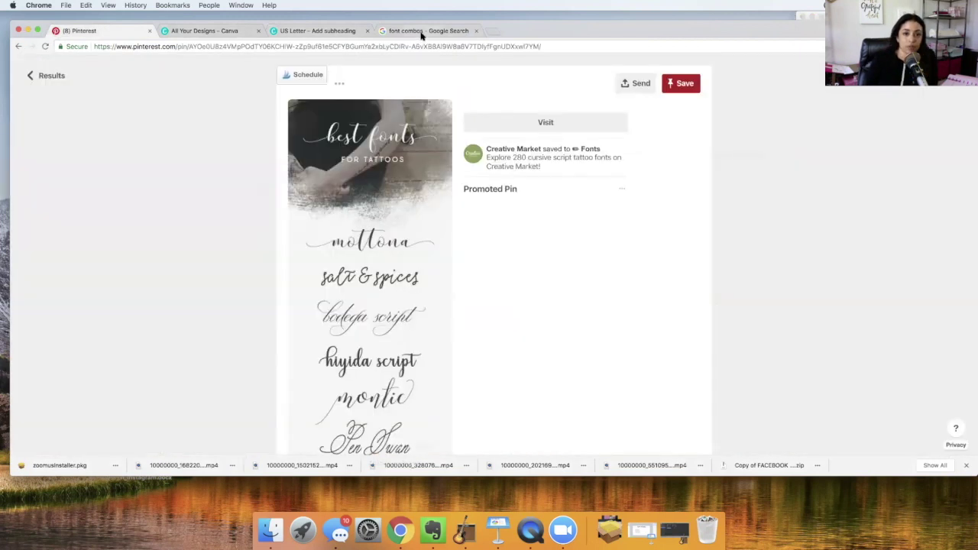
left_click(423, 32)
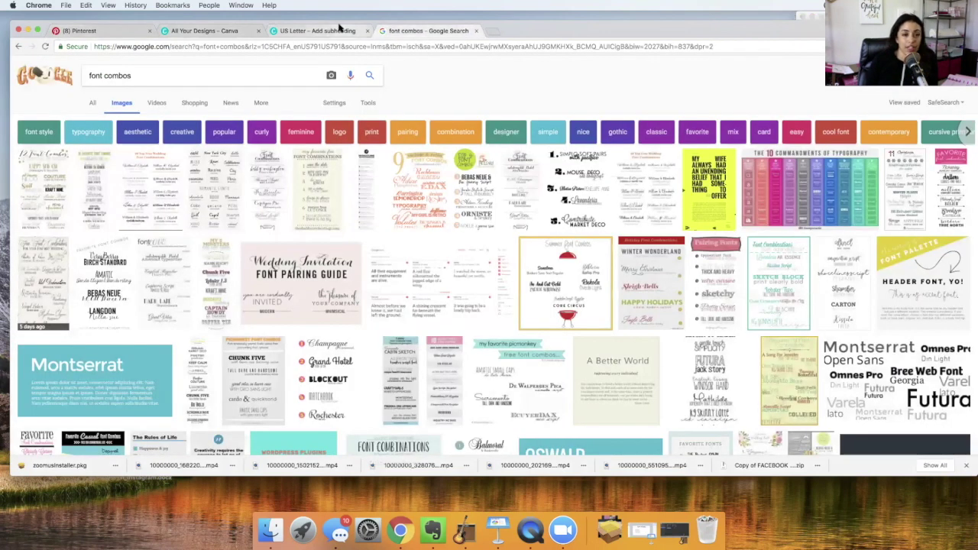
- Return to the Canva design and replace the script heading on page 4 with "font name"
left_click(339, 28)
left_click(409, 276)
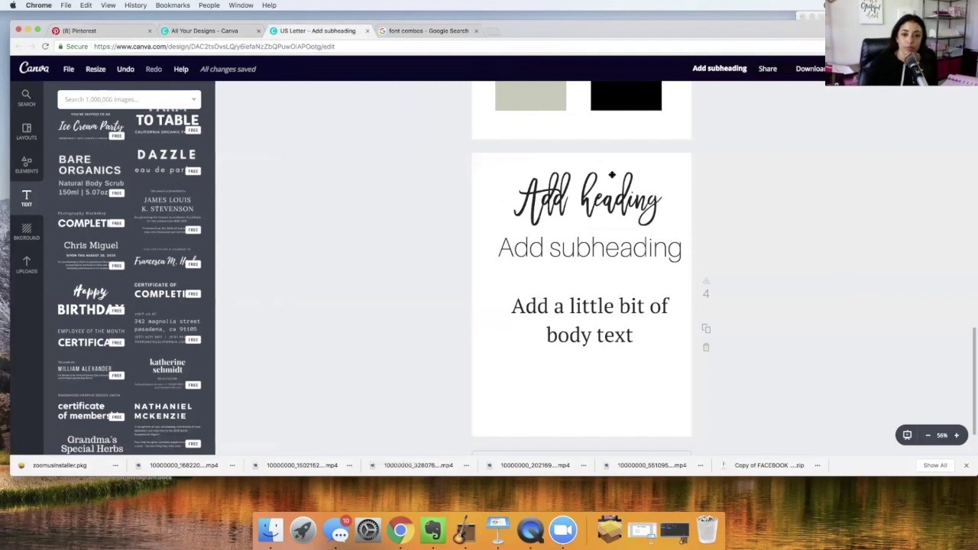
left_click(593, 197)
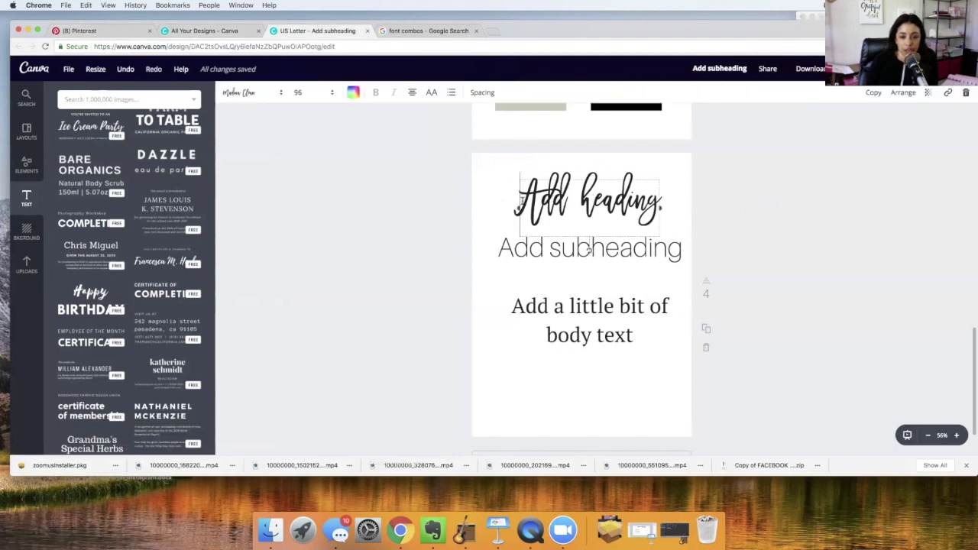
double_click(593, 198)
left_click(27, 265)
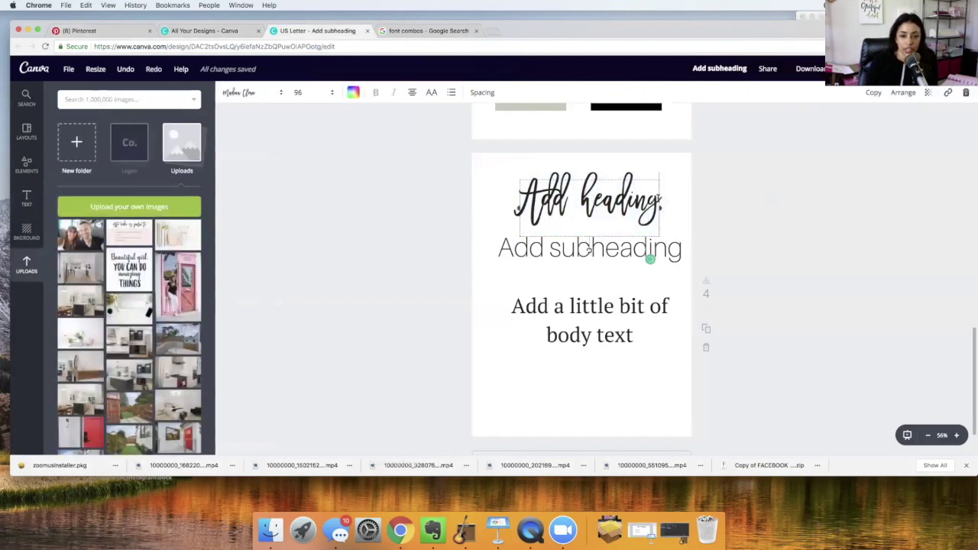
key("super+a")
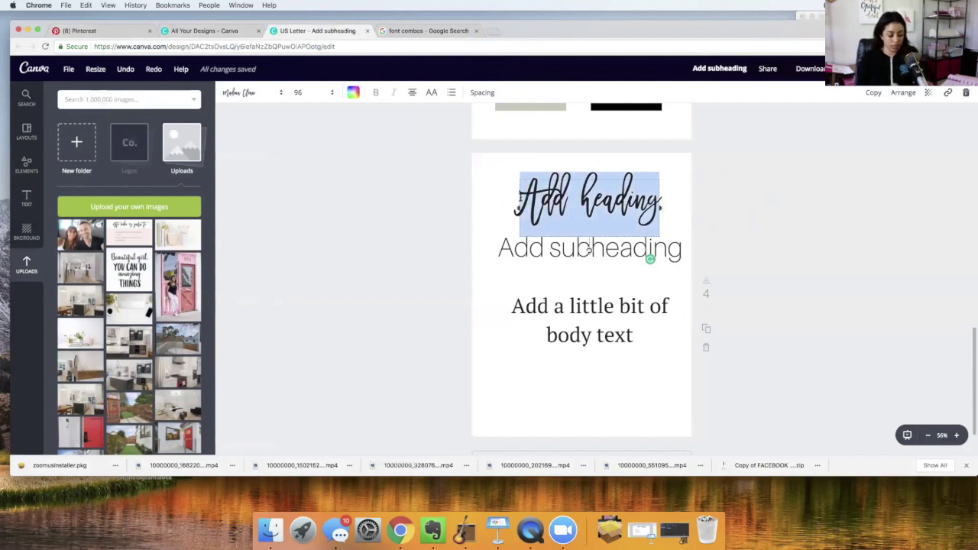
type("font name")
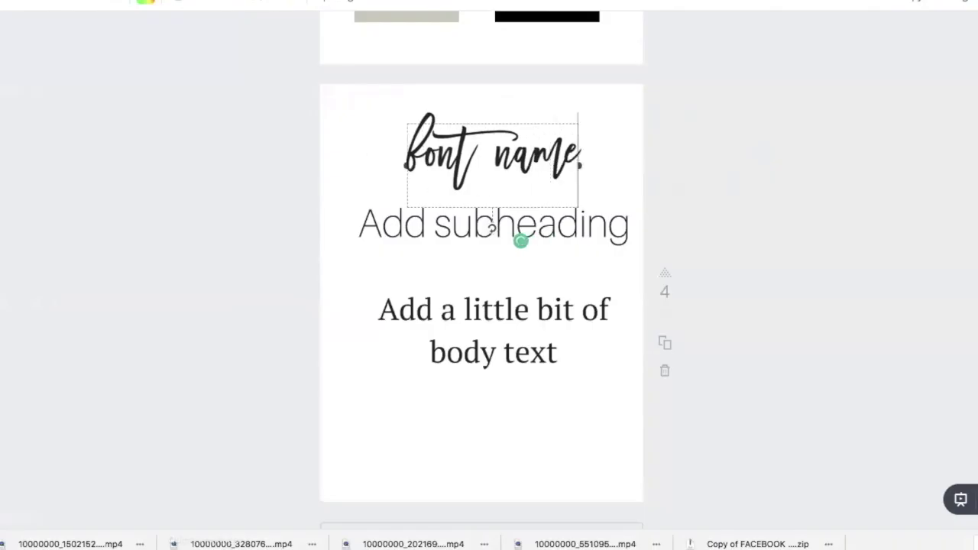
- Replace the subheading text with "Aileron" and the body text with "PT Serif"
left_click(521, 241)
key("super+a")
type("Aileron")
left_click(417, 273)
left_click(377, 311)
key("super+a")
type("PT Serif")
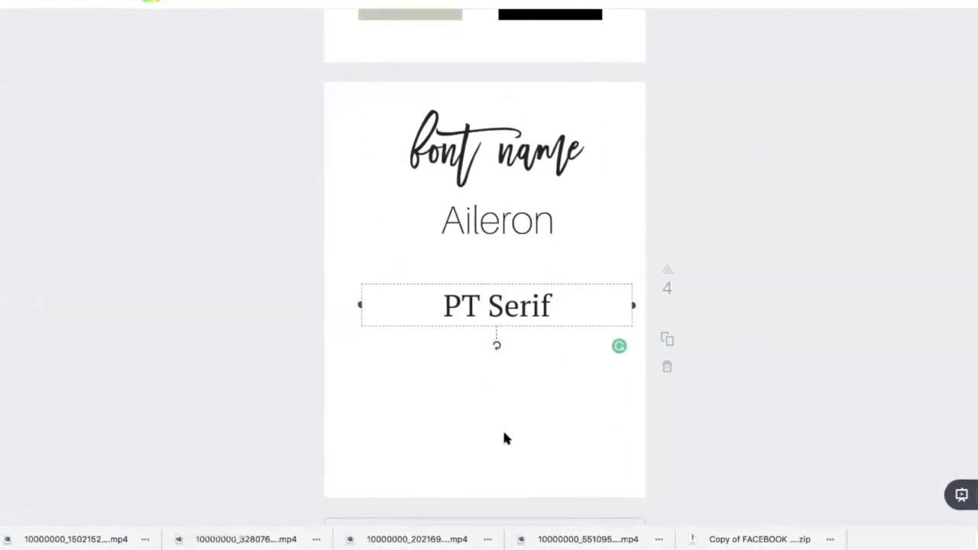
- Move the PT Serif text up so it sits directly beneath Aileron
left_click(503, 436)
left_click_drag(491, 301, 493, 262)
left_click(562, 329)
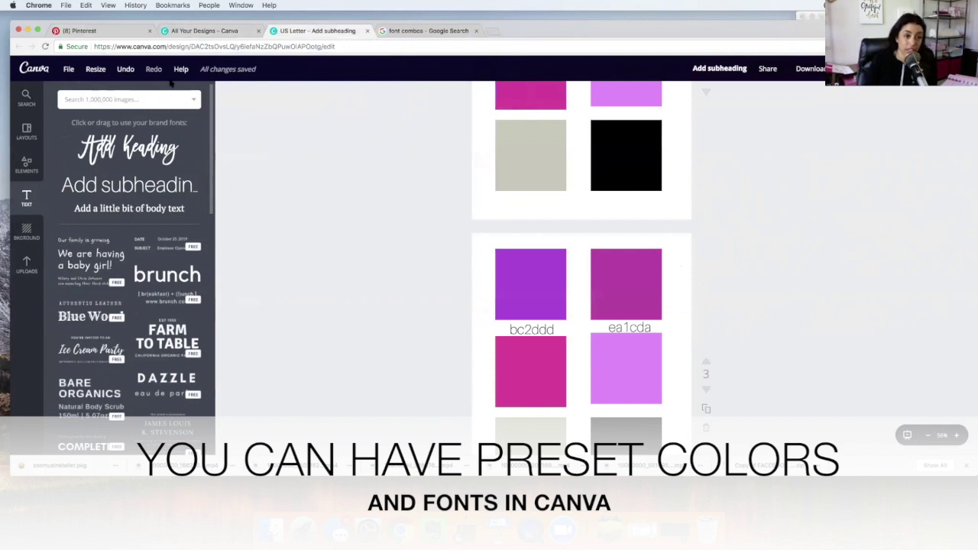
- Recolor the beige square on page 2 with a pink swatch from the saved XMBH brand palette
left_click(528, 153)
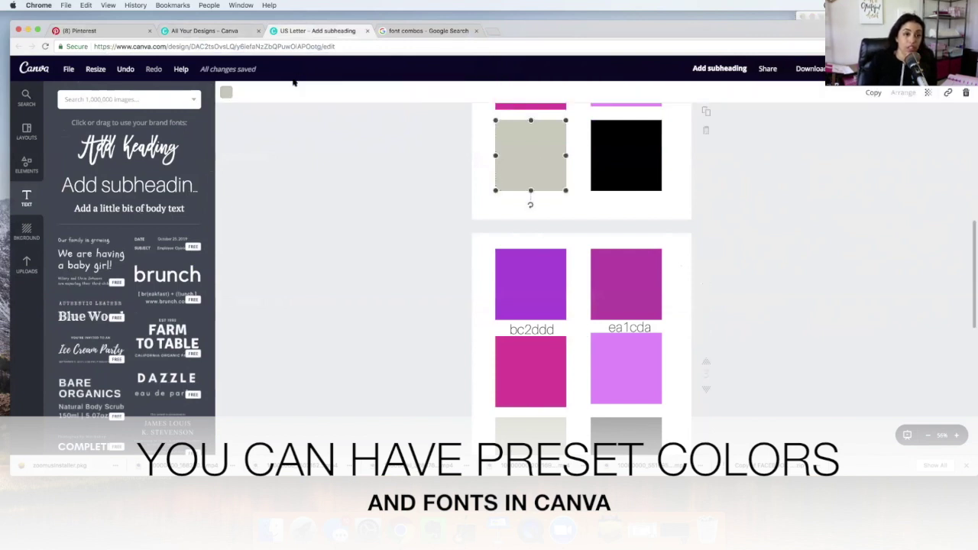
left_click(227, 93)
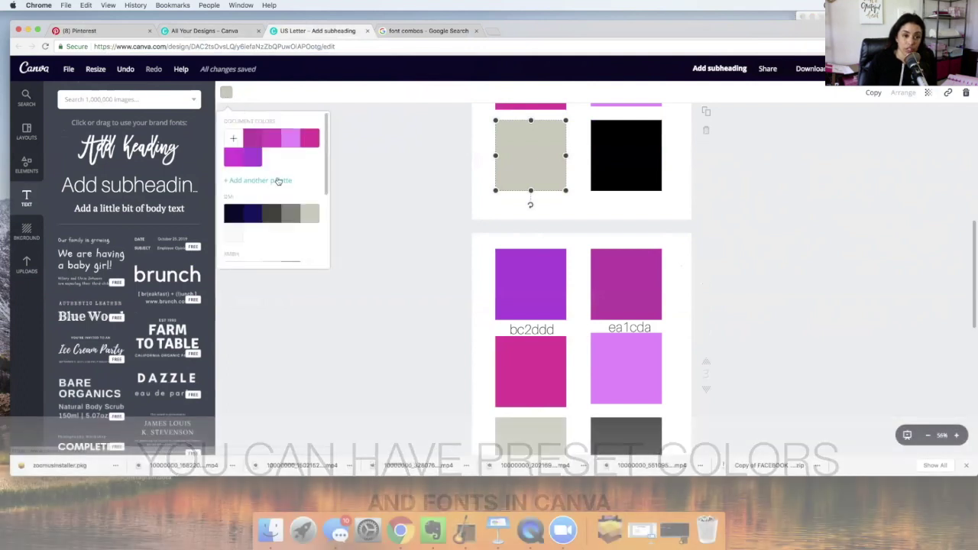
scroll(279, 179, "down", 3)
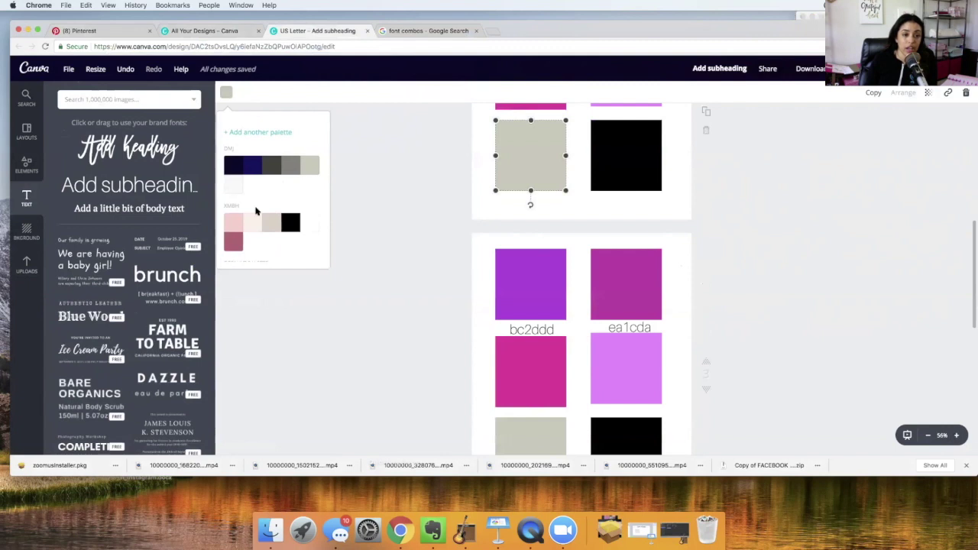
scroll(291, 202, "down", 1)
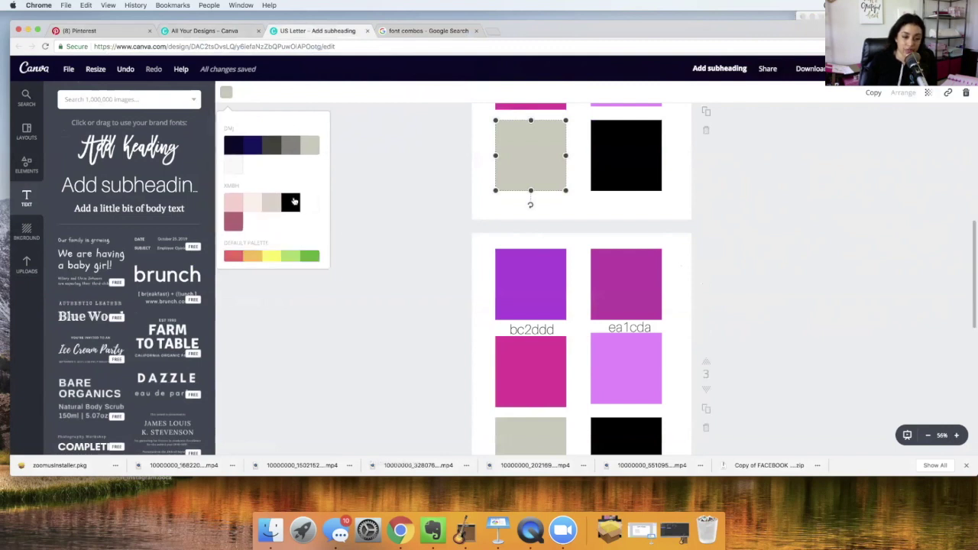
left_click(233, 223)
- Delete the first two palette pages, keeping the labeled palette with the recolored magenta square
scroll(390, 220, "down", 3)
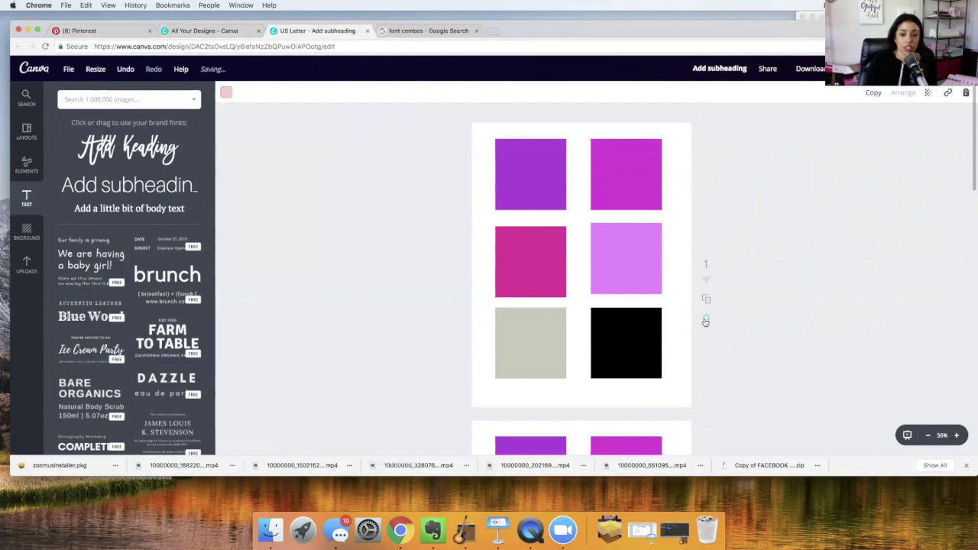
left_click(706, 320)
right_click(706, 322)
left_click(722, 283)
- Duplicate the font page and clear the text from the copy
scroll(707, 322, "down", 5)
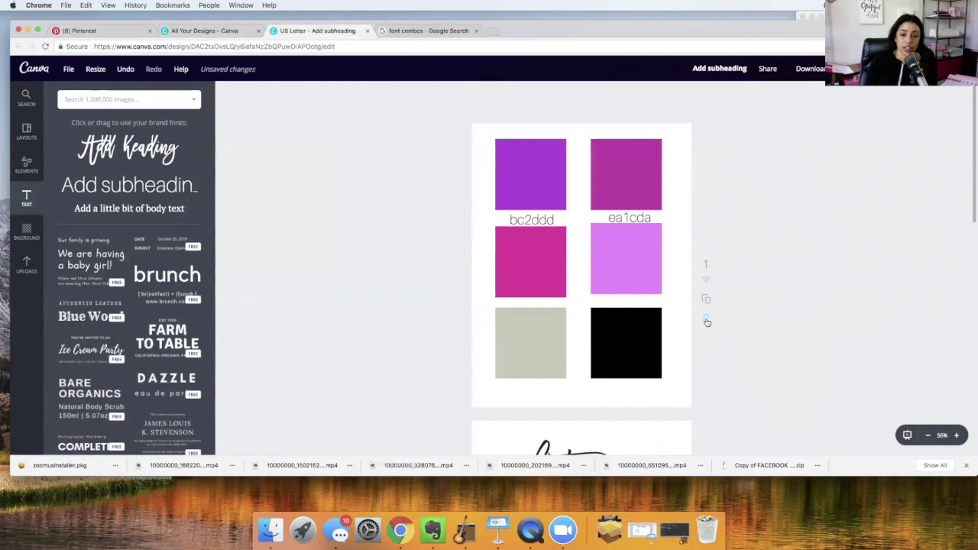
left_click(705, 267)
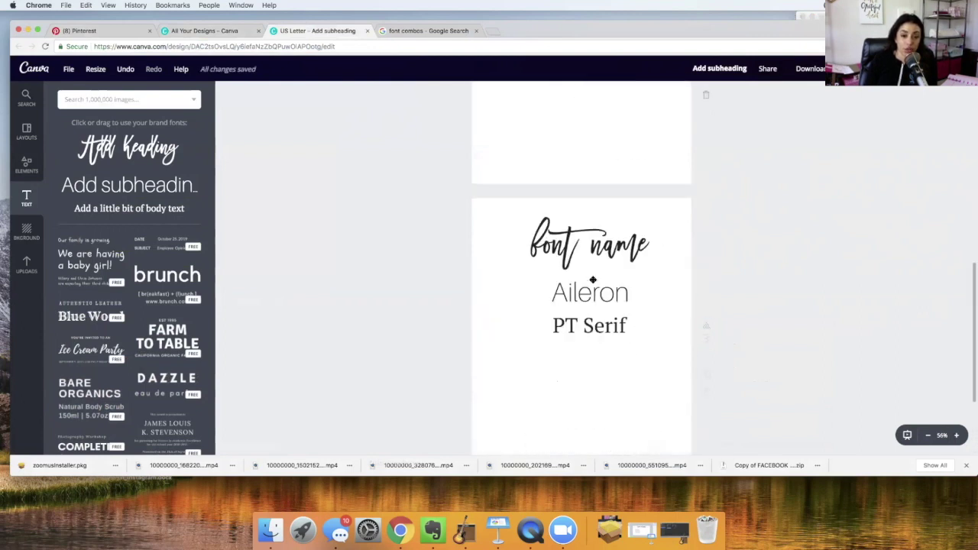
- Place the uploaded full-name logo at the top of blank page 3 and the pink diamond XmbH logo beneath it
left_click(26, 264)
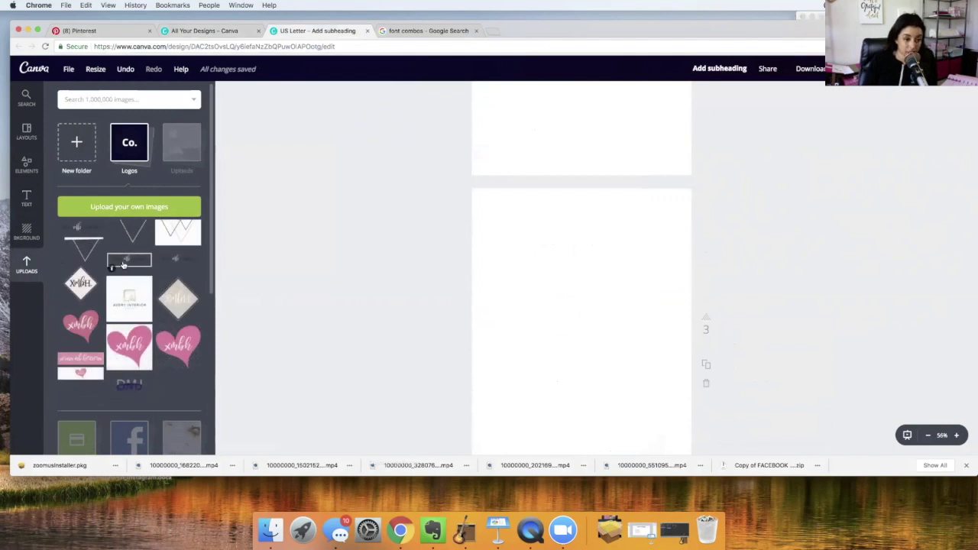
left_click_drag(90, 231, 629, 218)
left_click_drag(69, 295, 534, 320)
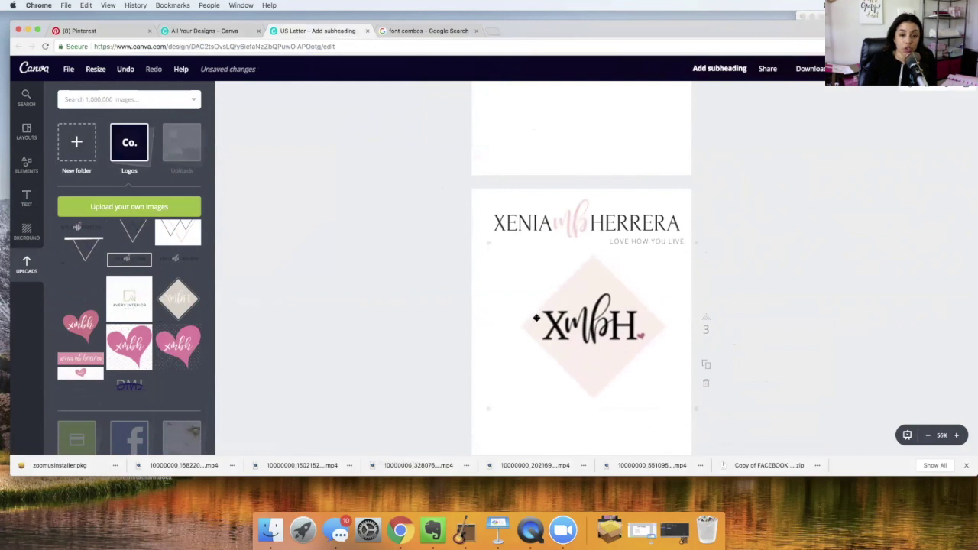
left_click(399, 311)
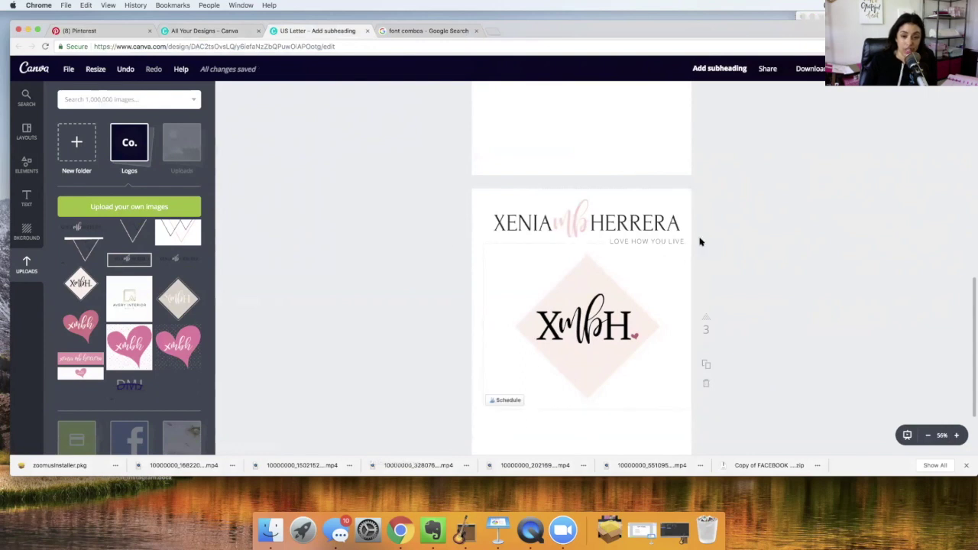
- Review the brand board pages from the color palette through the fonts to the logos
scroll(633, 225, "up", 5)
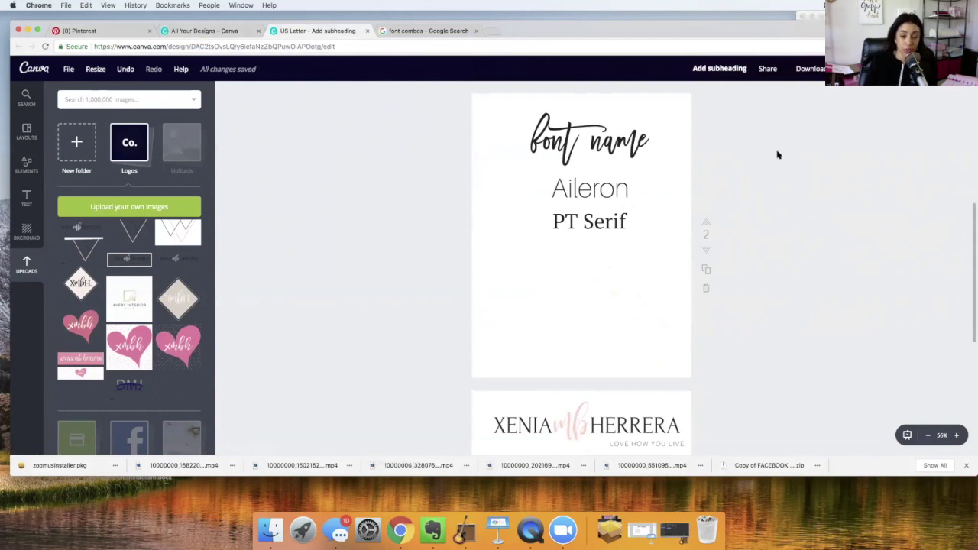
scroll(778, 155, "up", 5)
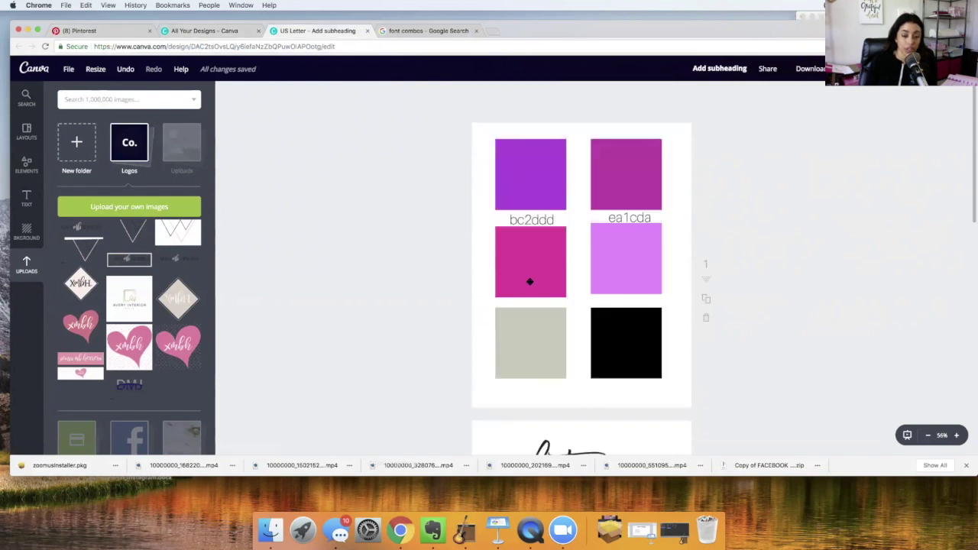
scroll(533, 291, "down", 10)
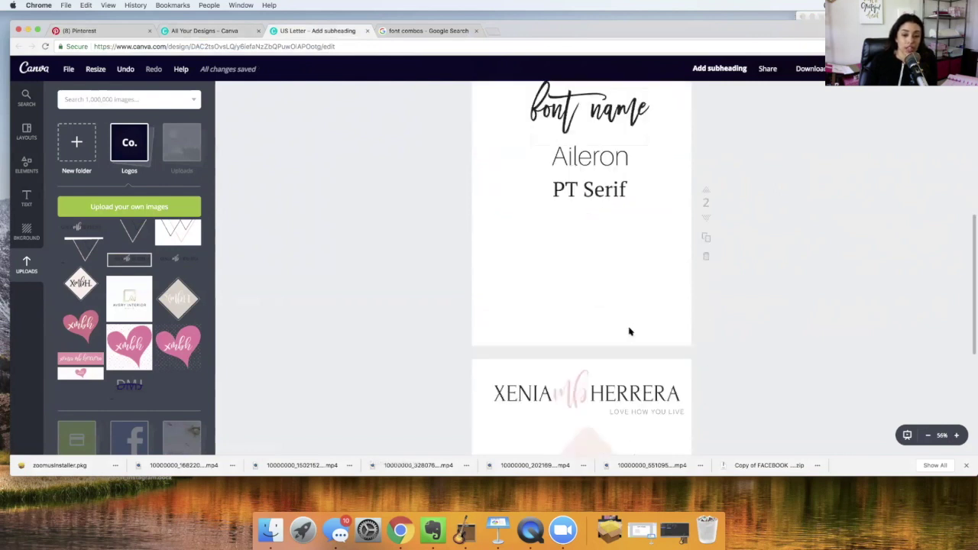
scroll(572, 397, "down", 2)
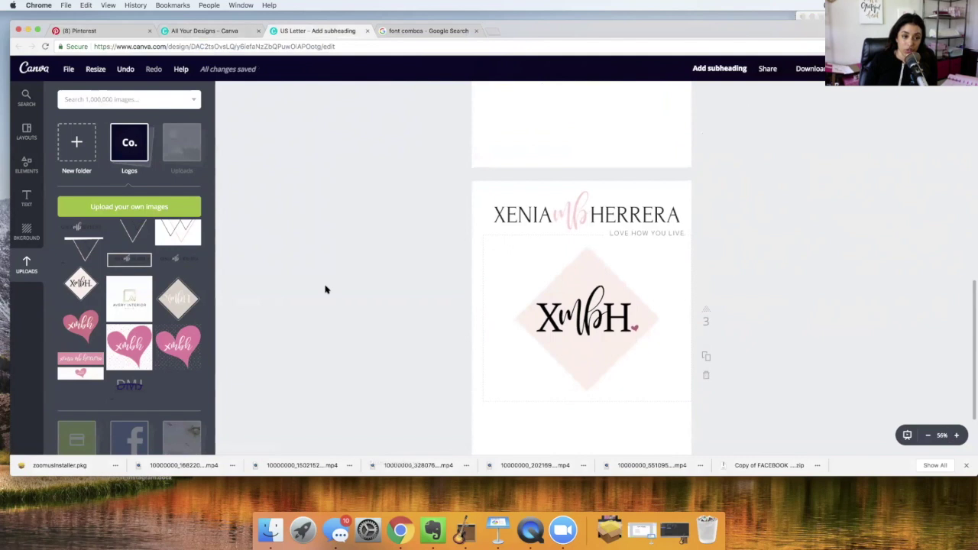
scroll(572, 288, "up", 10)
scroll(570, 288, "down", 10)
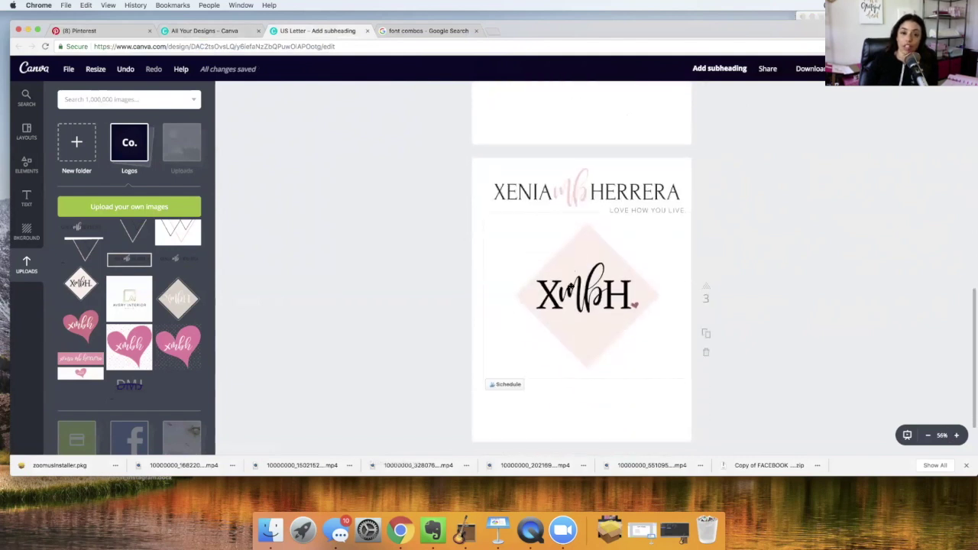
scroll(571, 287, "down", 2)
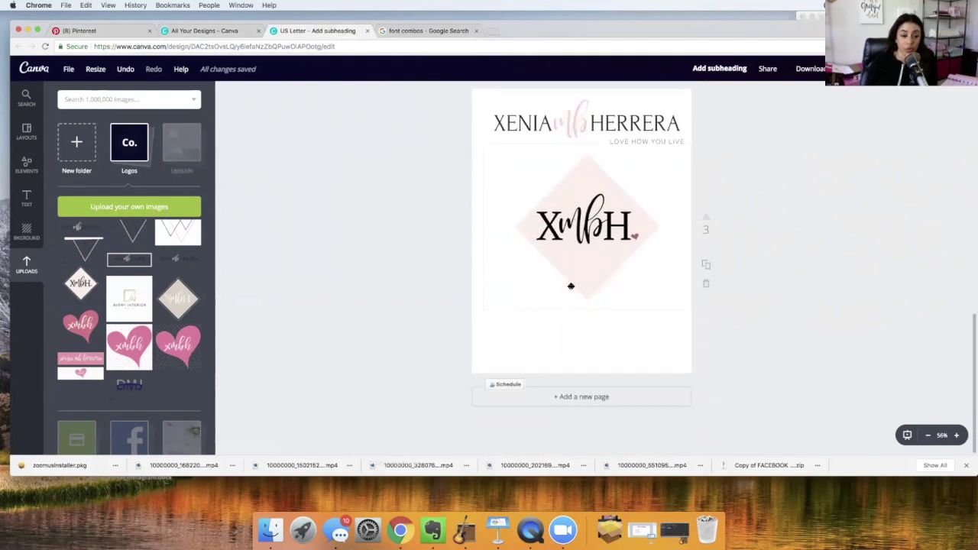